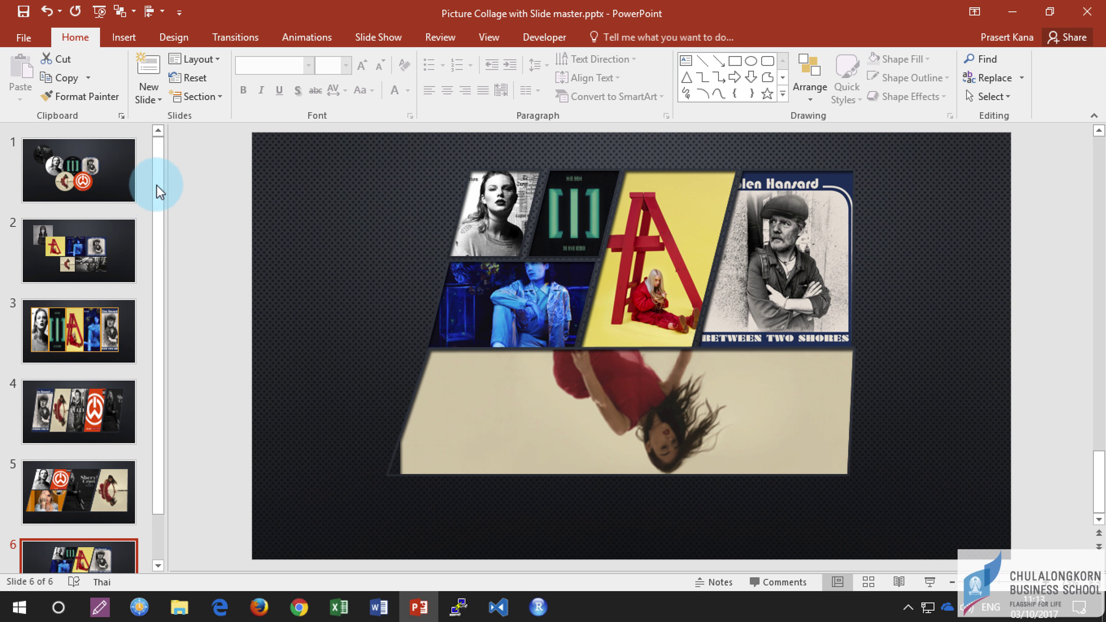
- Insert a new slide after slide 1 using the Collage 4 layout
click(114, 205)
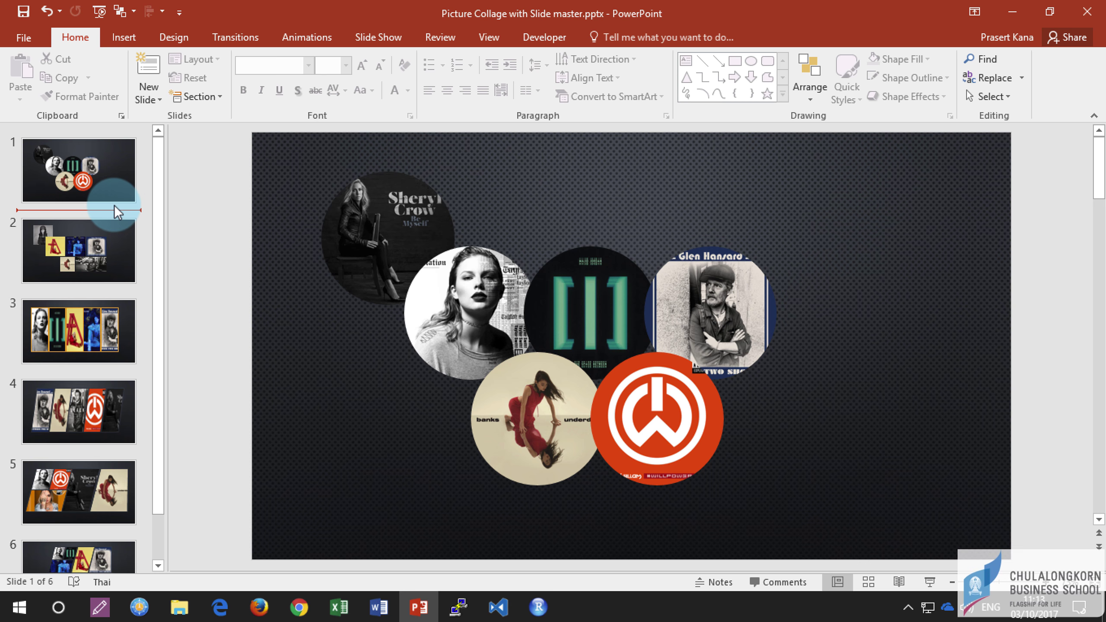
click(154, 97)
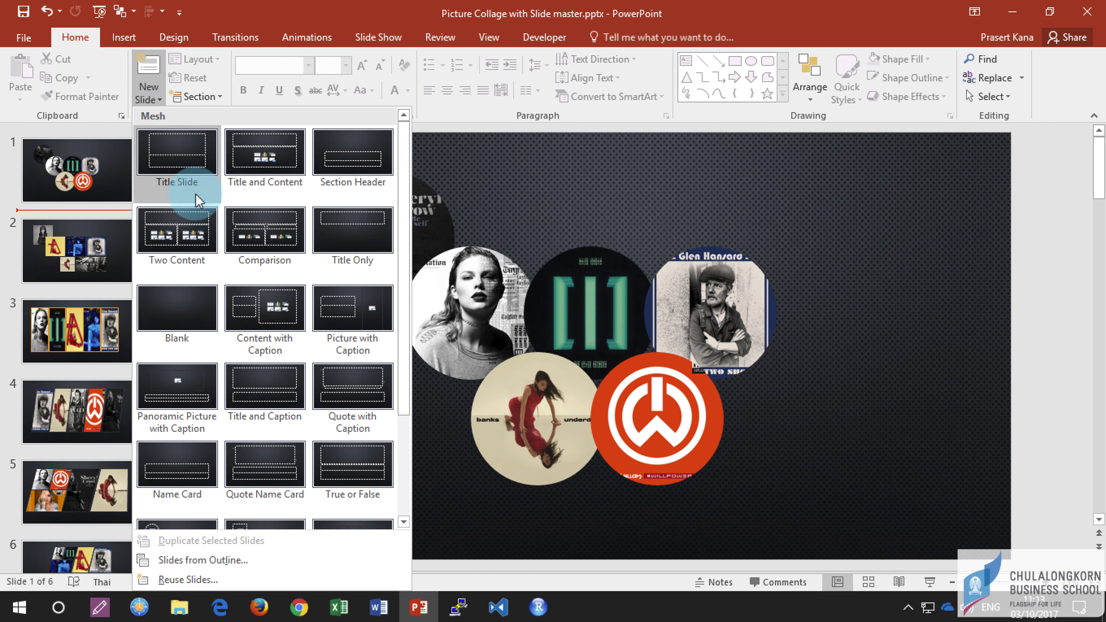
scroll(239, 275, down, 2)
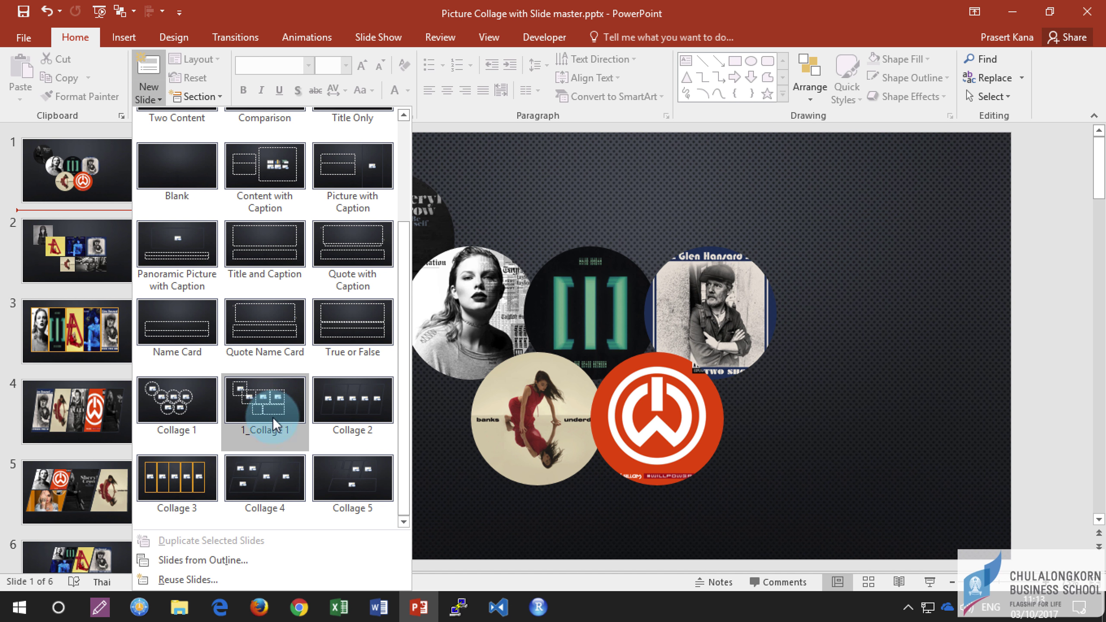
click(268, 477)
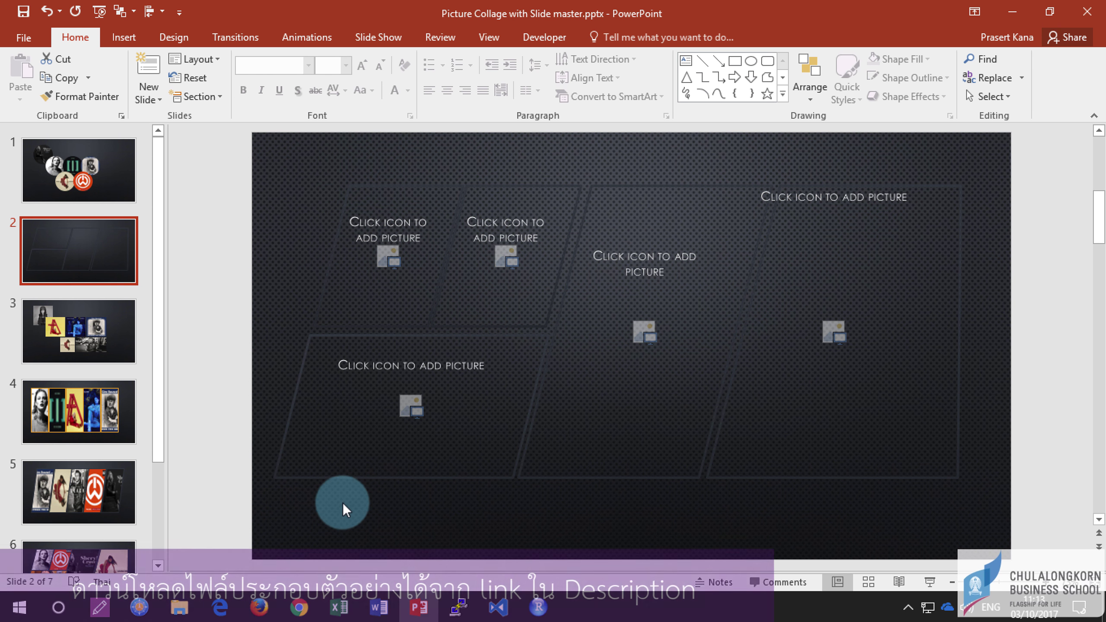
- Drag photos thainess-40 through thainess-44 from File Explorer into the collage placeholders
click(179, 608)
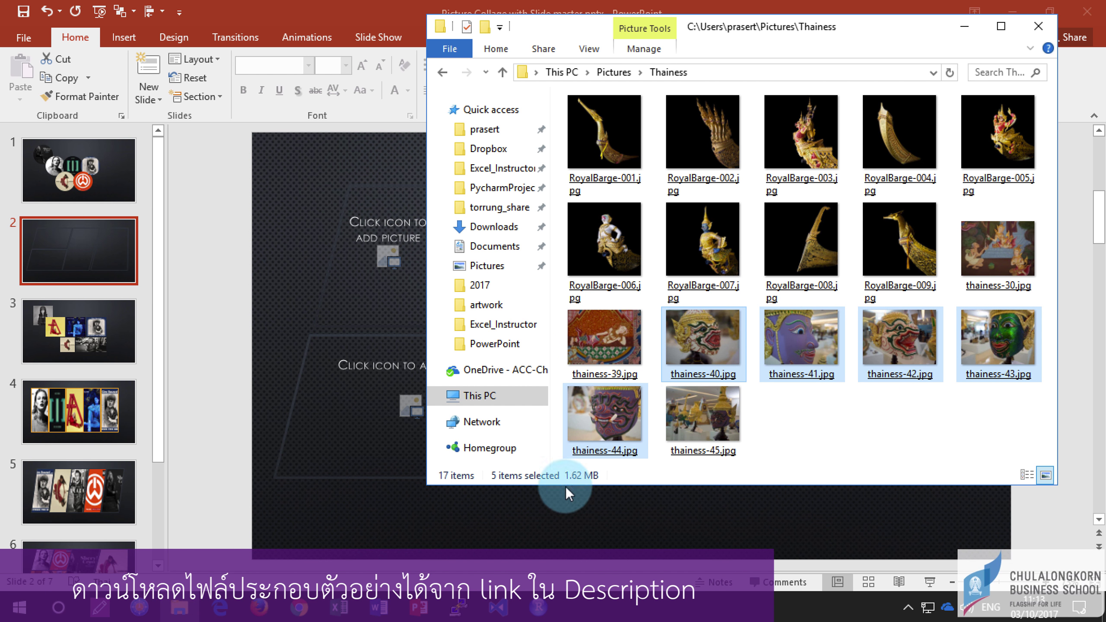
click(803, 426)
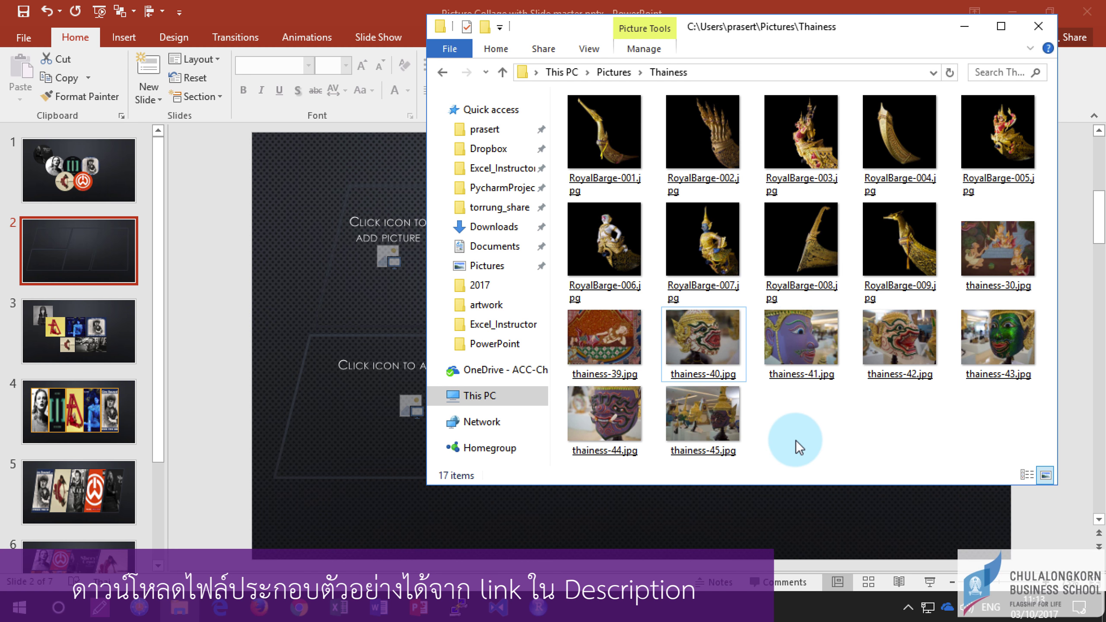
click(708, 348)
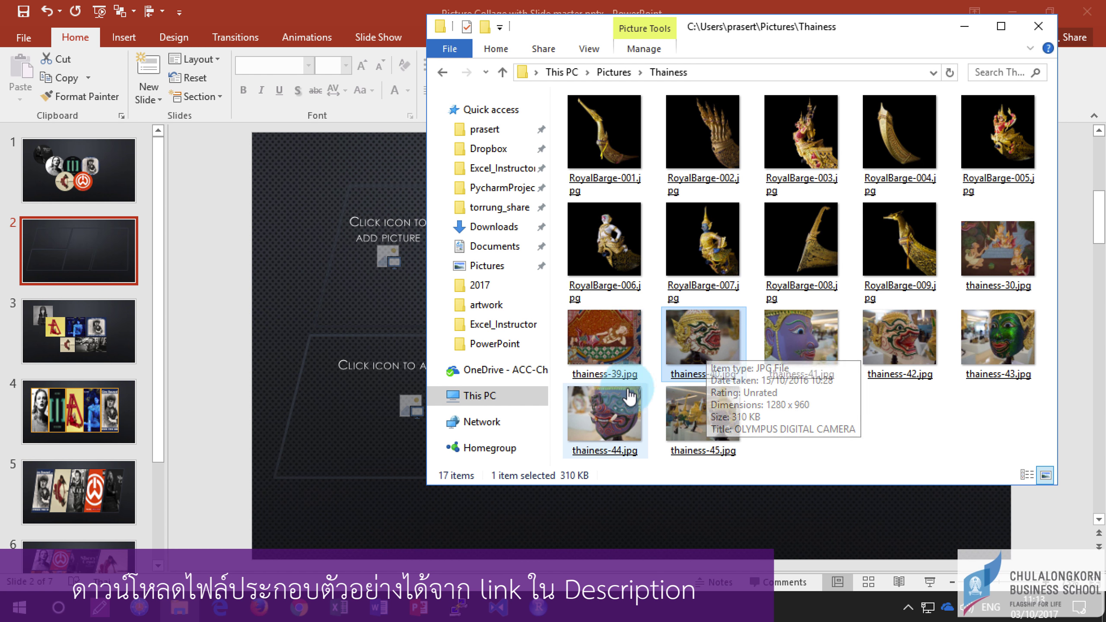
shift+click(605, 414)
drag(686, 335, 356, 318)
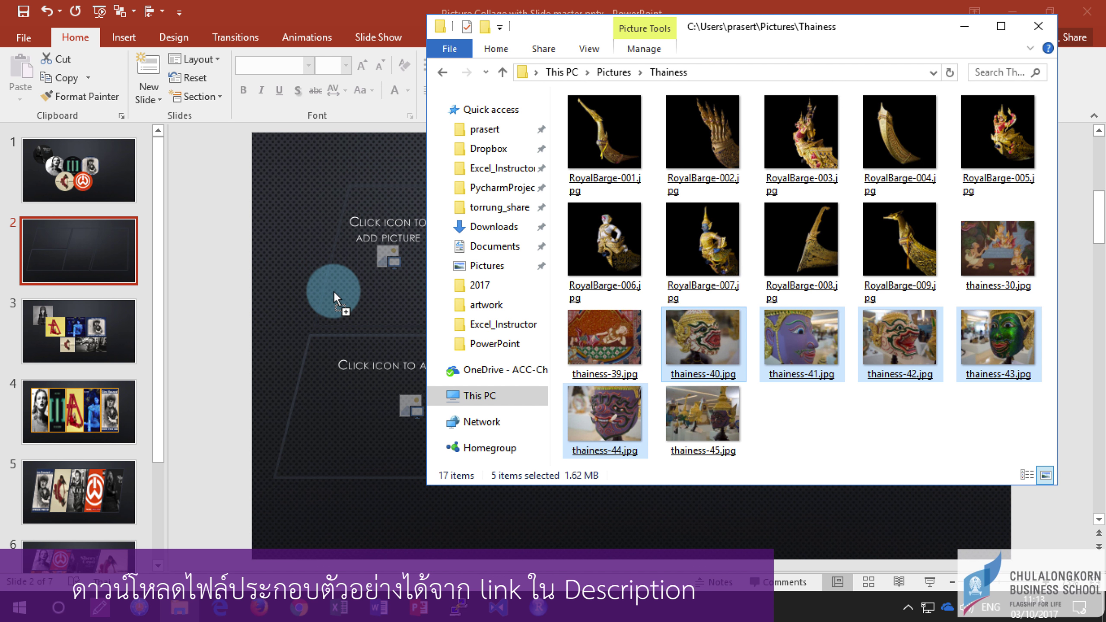
drag(333, 291, 334, 284)
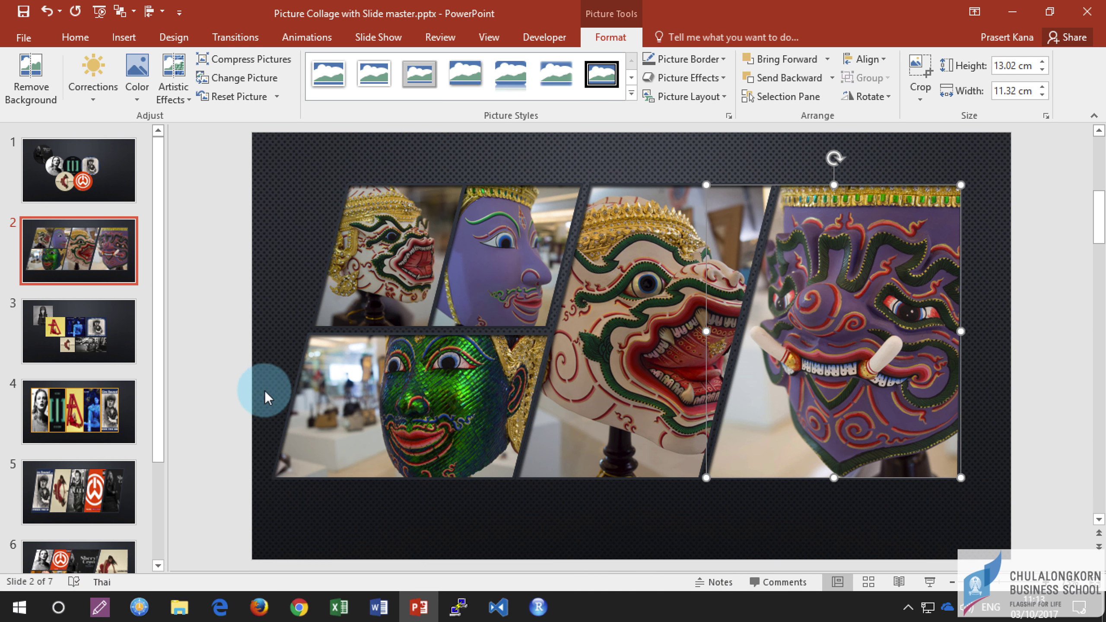
- Insert another new slide after slide 1 using the 1_Collage 1 layout
click(111, 210)
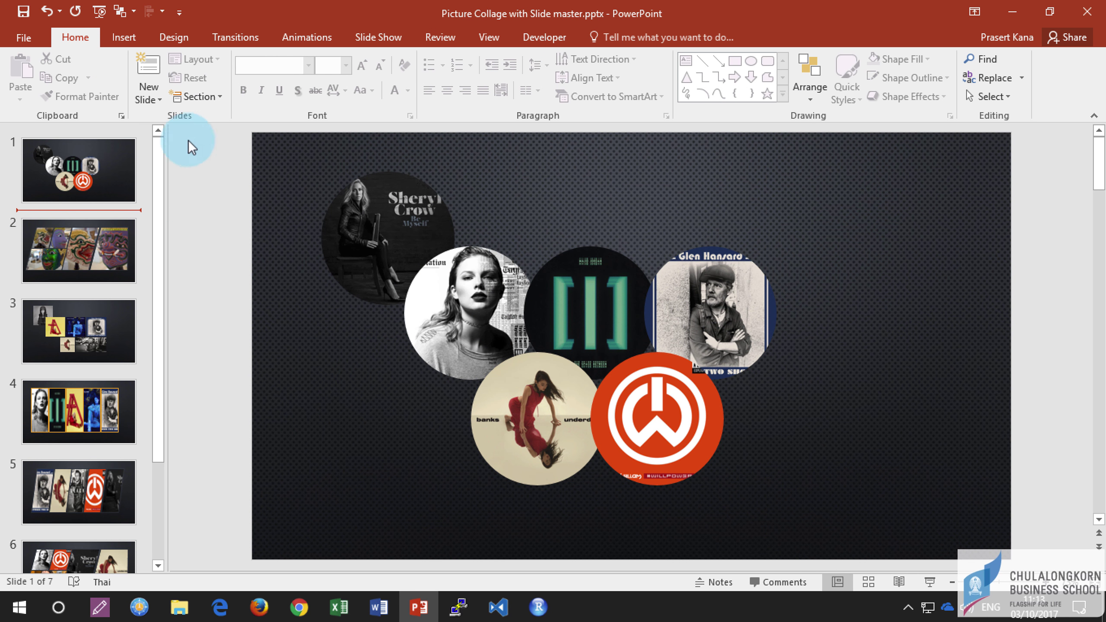
click(151, 98)
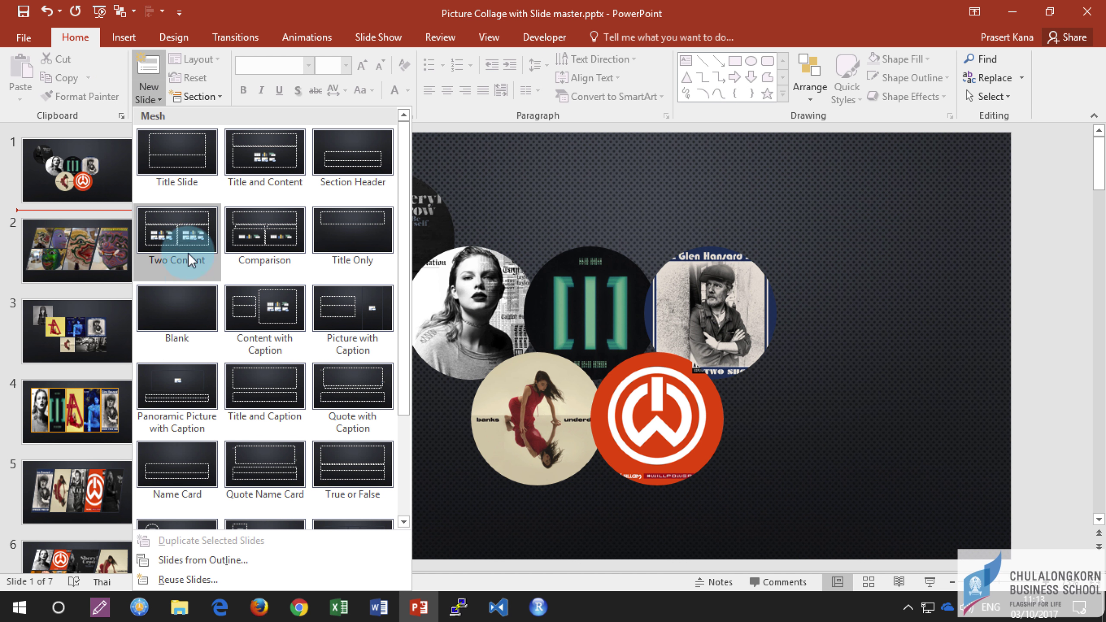
scroll(291, 350, down, 3)
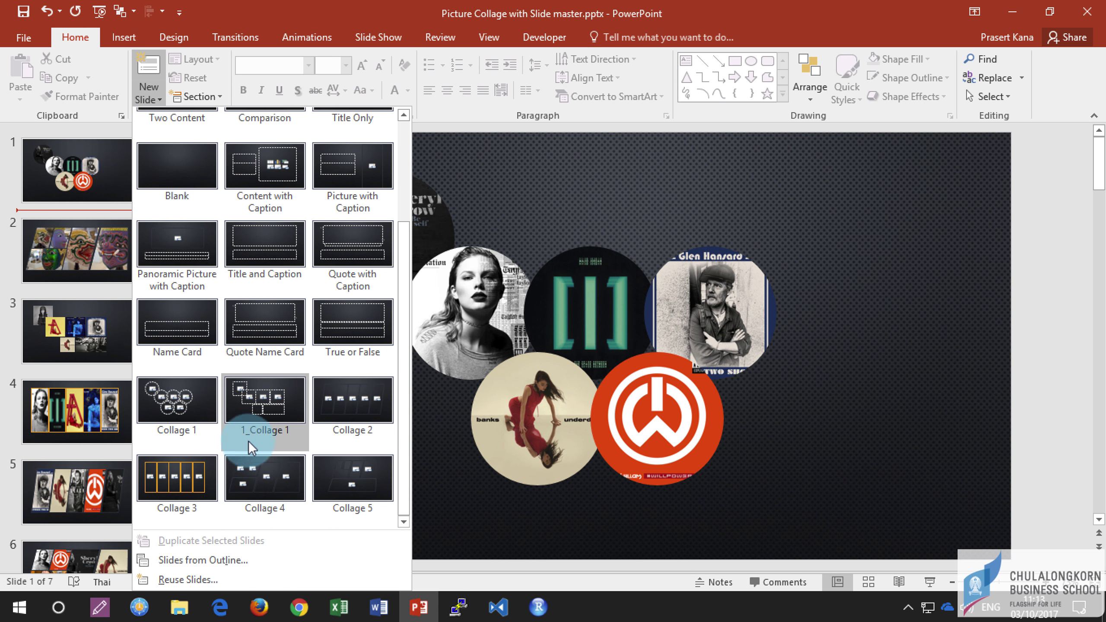
click(256, 408)
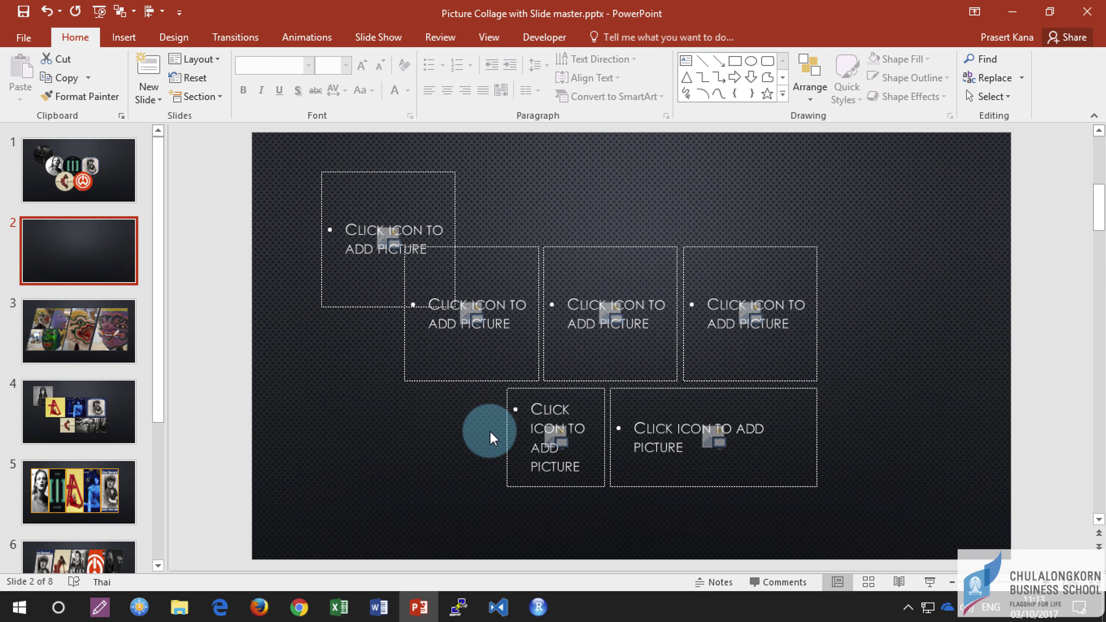
- Drag photos thainess-39 through thainess-44 from File Explorer into the slide's placeholders
click(179, 607)
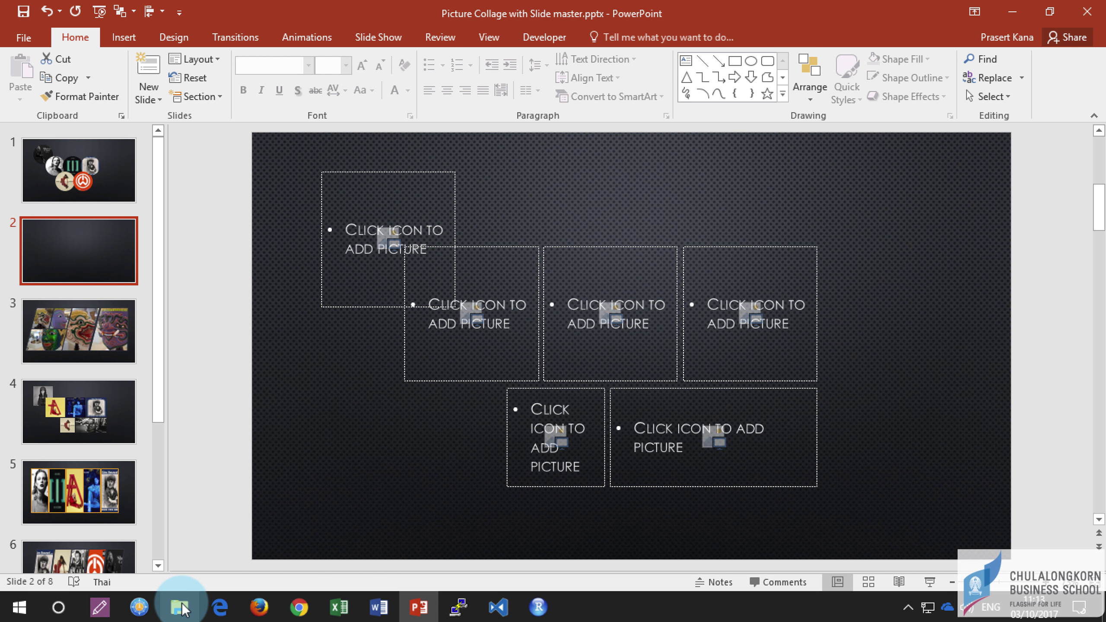
click(850, 424)
click(627, 347)
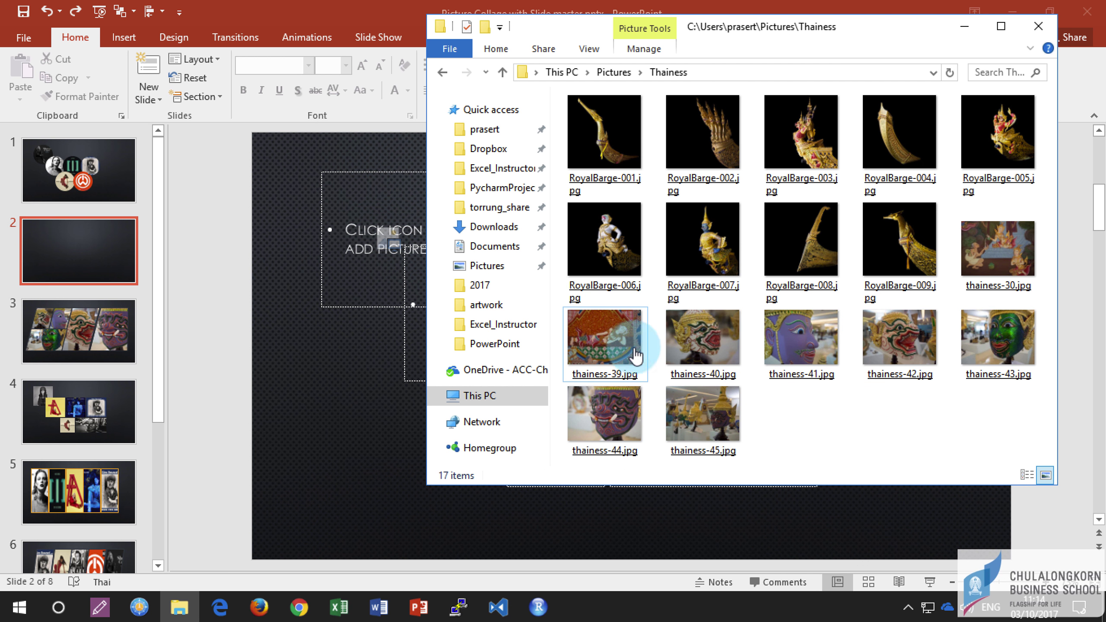
shift+click(605, 413)
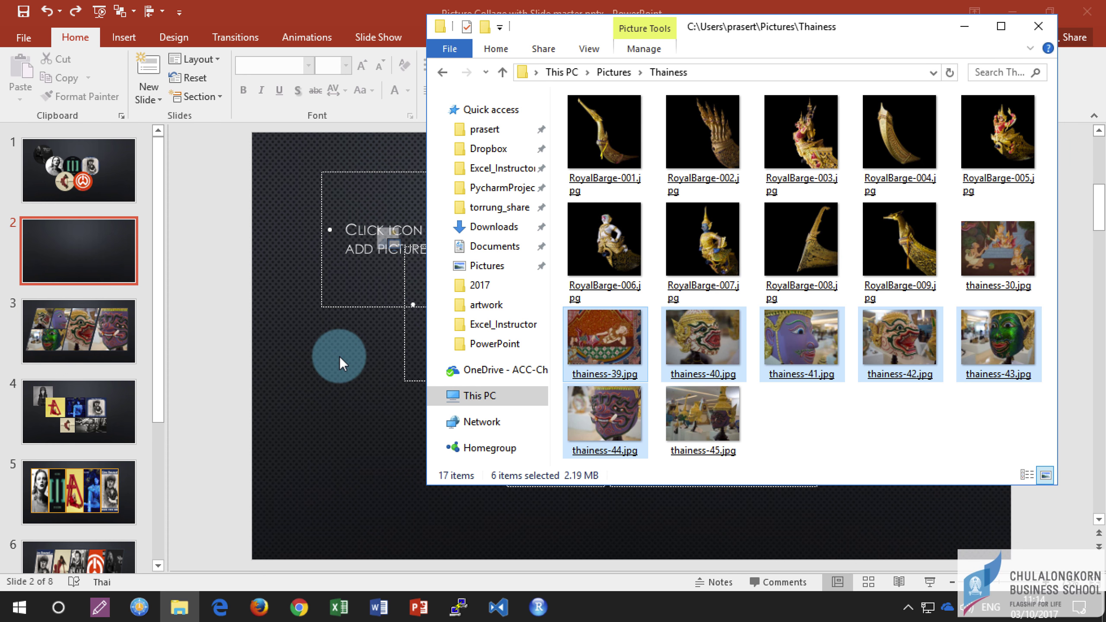
drag(338, 355, 339, 357)
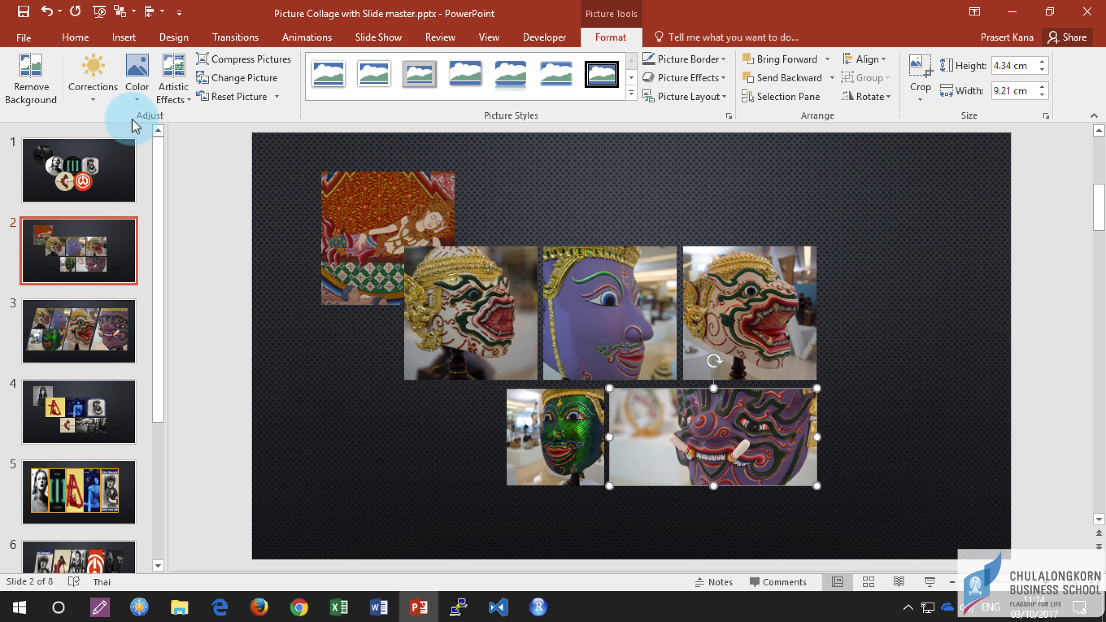
click(24, 39)
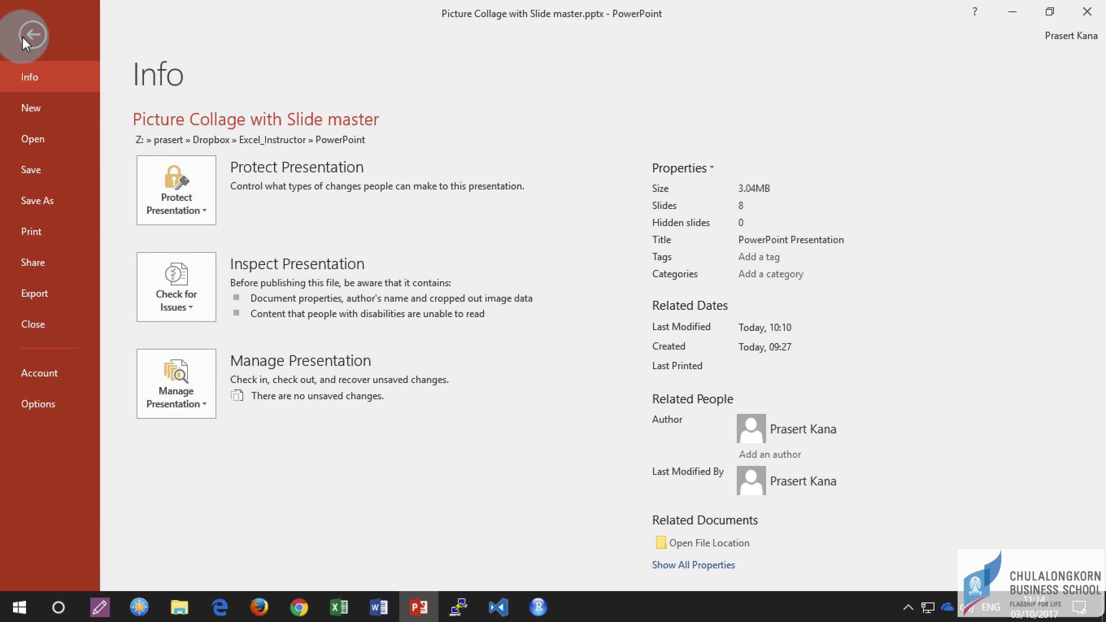
- Create a new presentation from the Gallery theme template
click(29, 109)
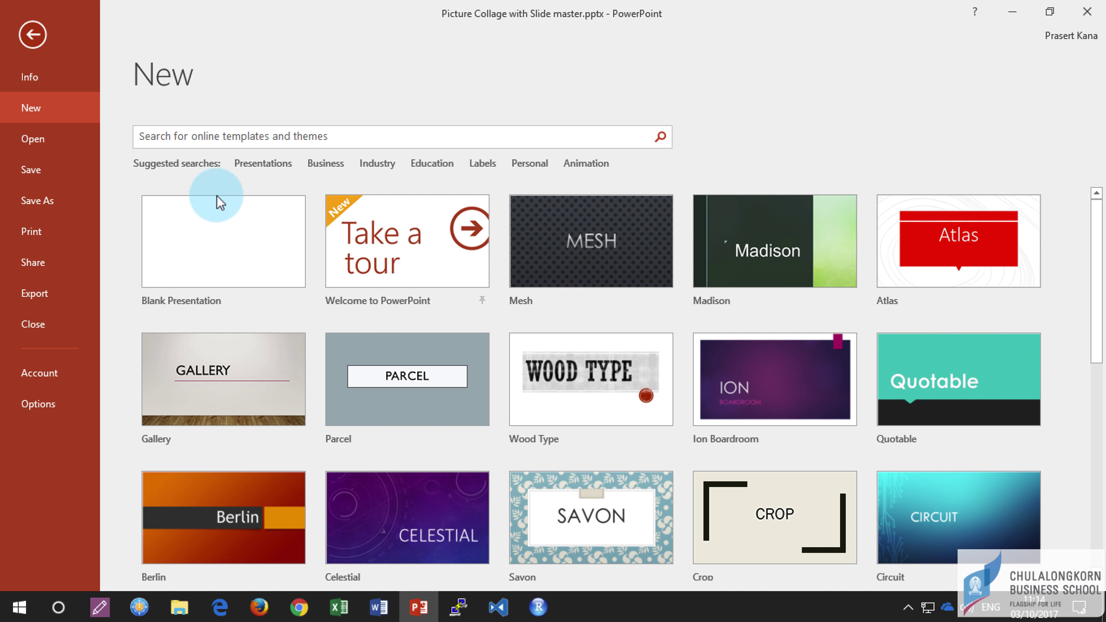
click(242, 229)
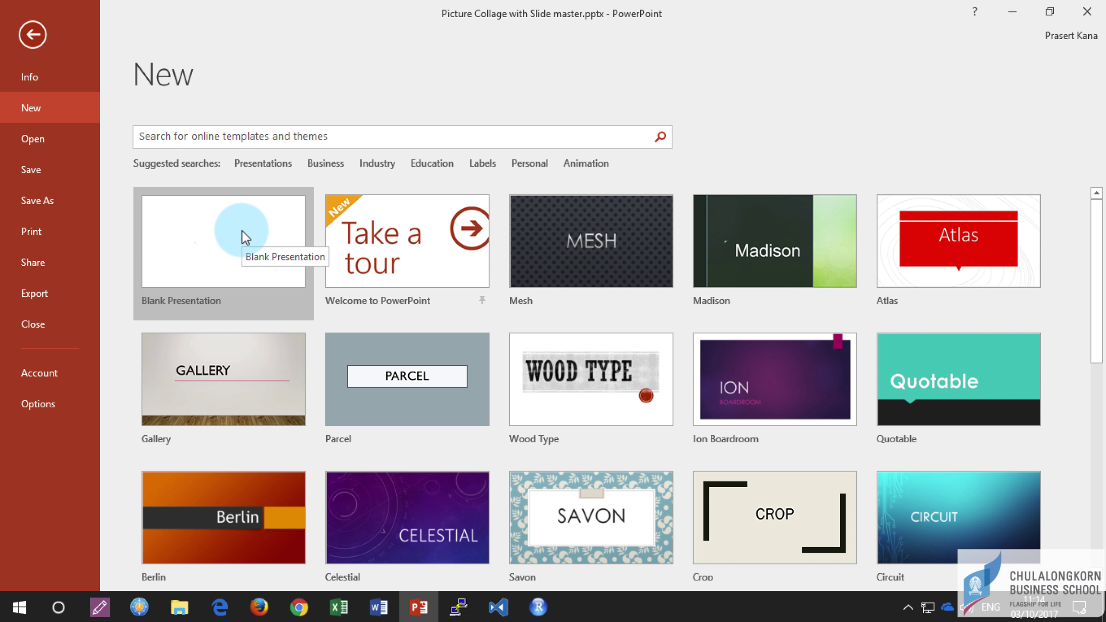
click(230, 365)
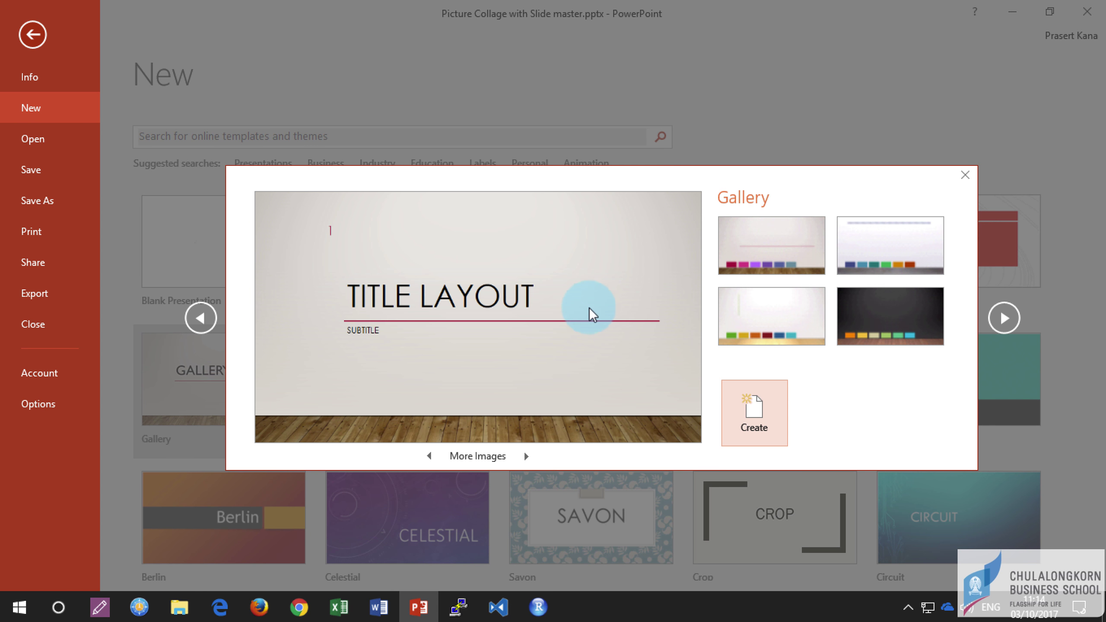
click(746, 398)
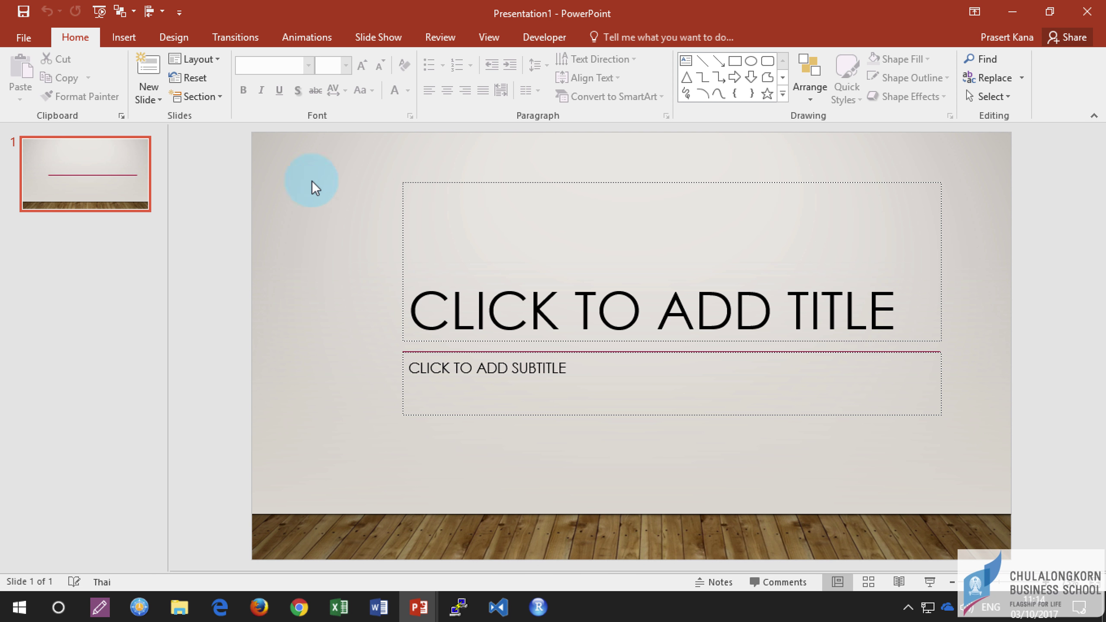
- In Slide Master view, duplicate the Blank Layout with Ctrl+D to make 1_Blank Layout
click(488, 39)
click(207, 70)
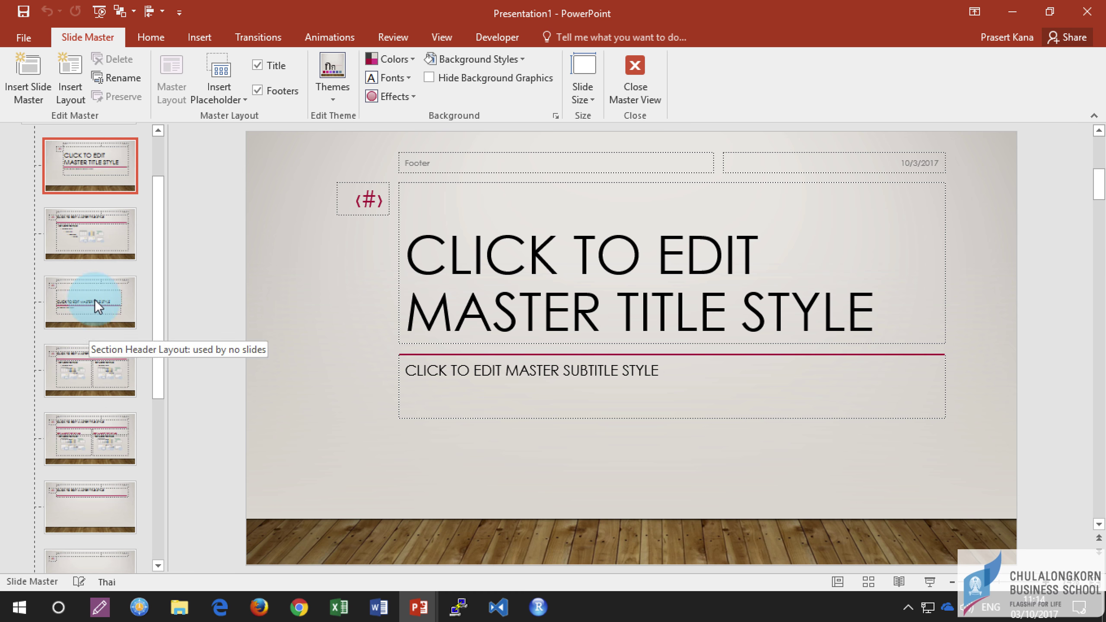
scroll(97, 285, down, 3)
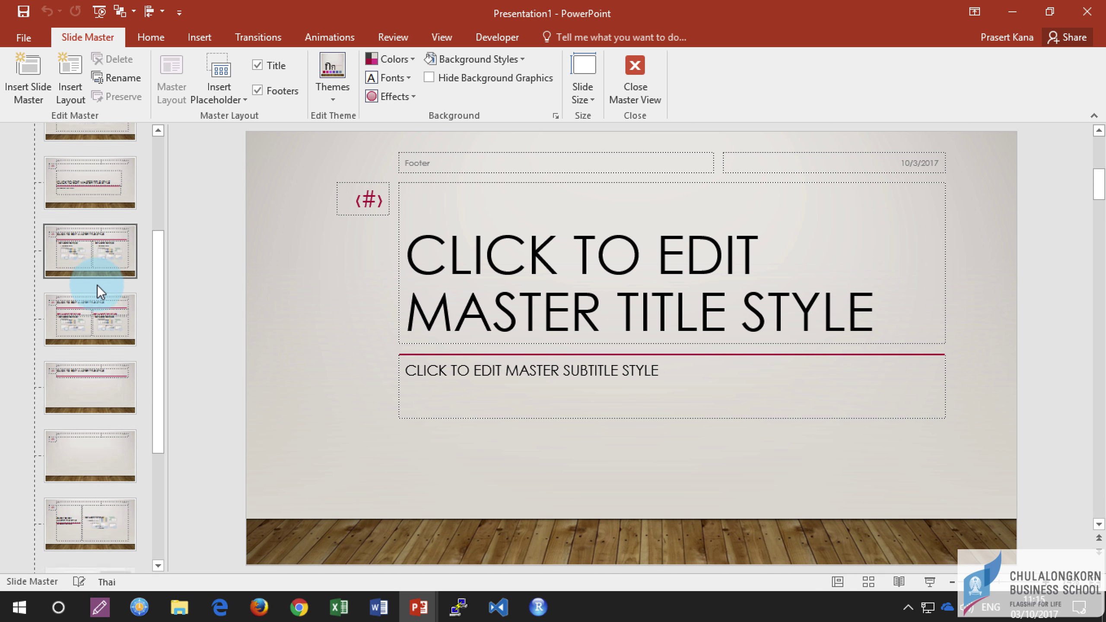
scroll(96, 284, down, 2)
click(78, 383)
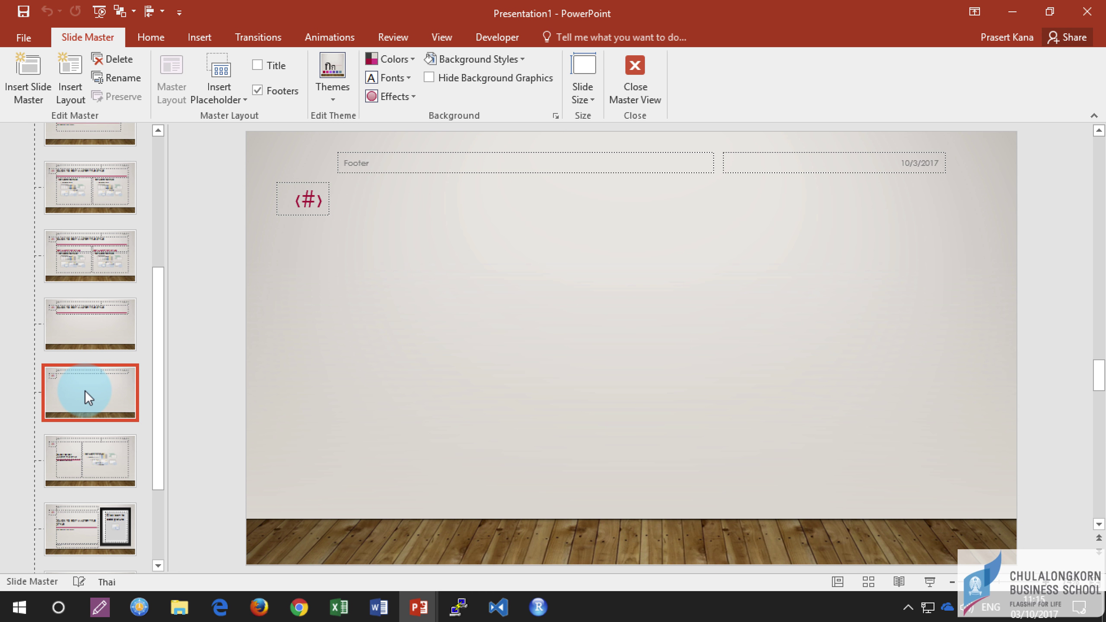
key(ctrl+d)
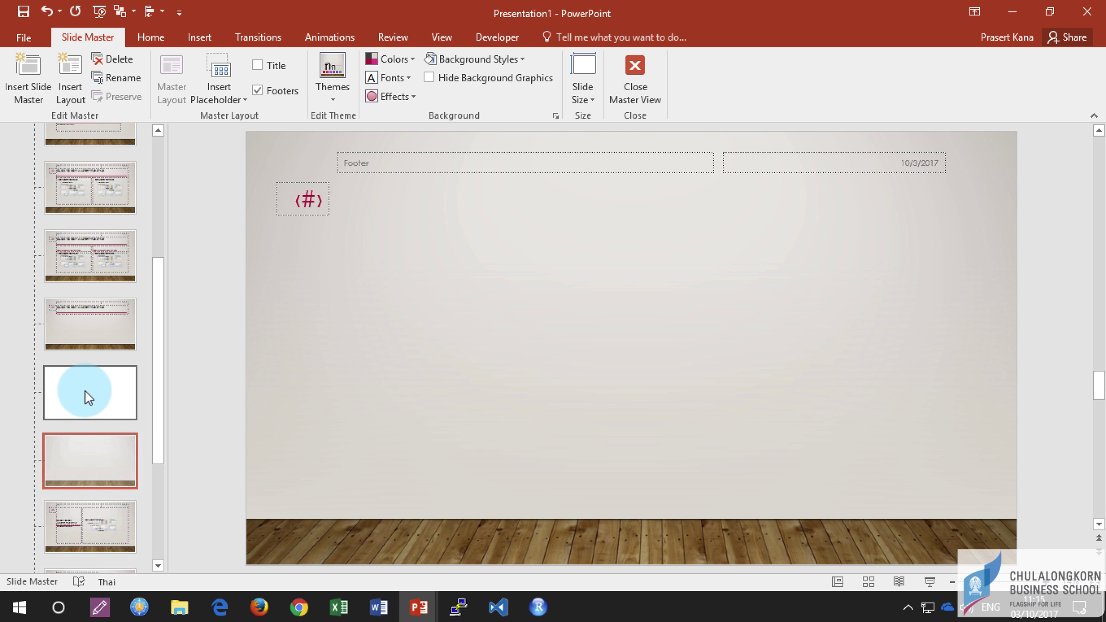
click(374, 276)
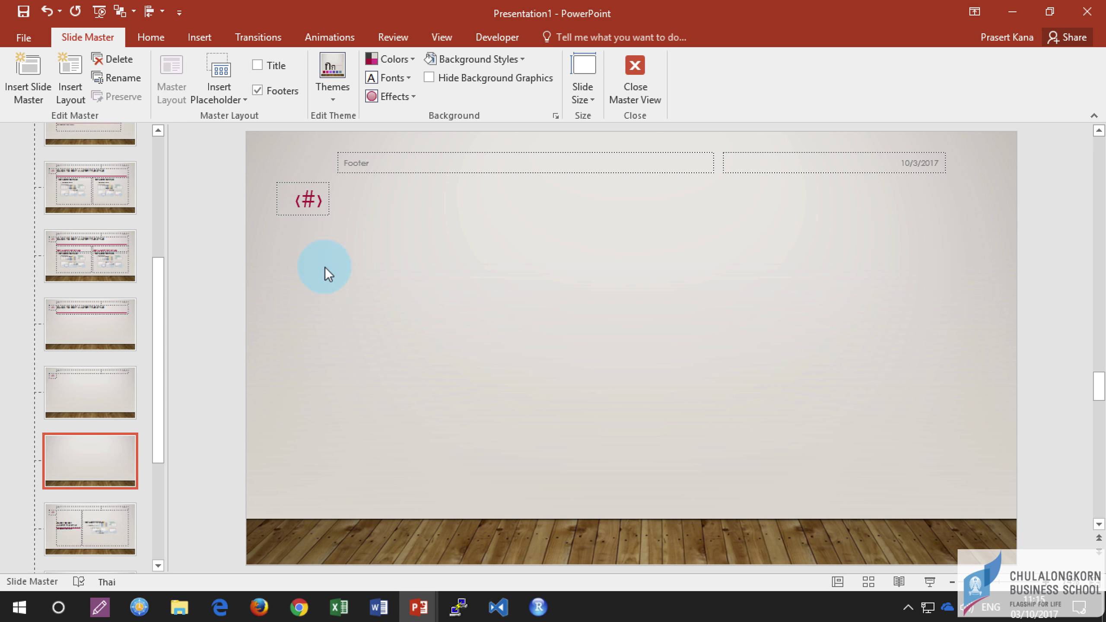
- Draw a picture placeholder on the new layout and size it to a 5.47 cm square
click(245, 97)
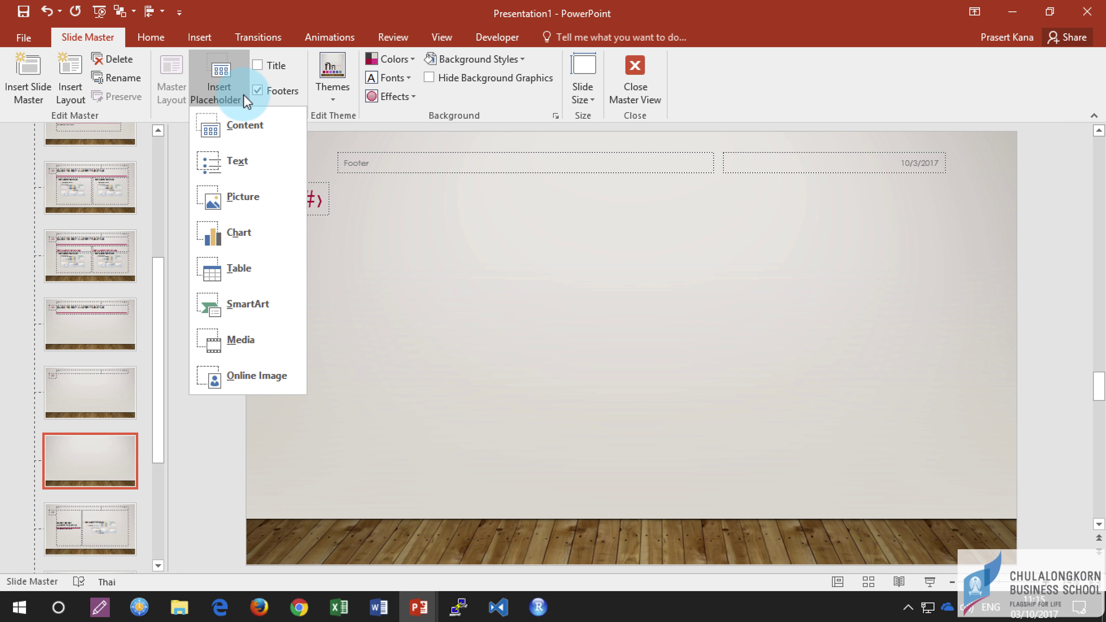
click(233, 194)
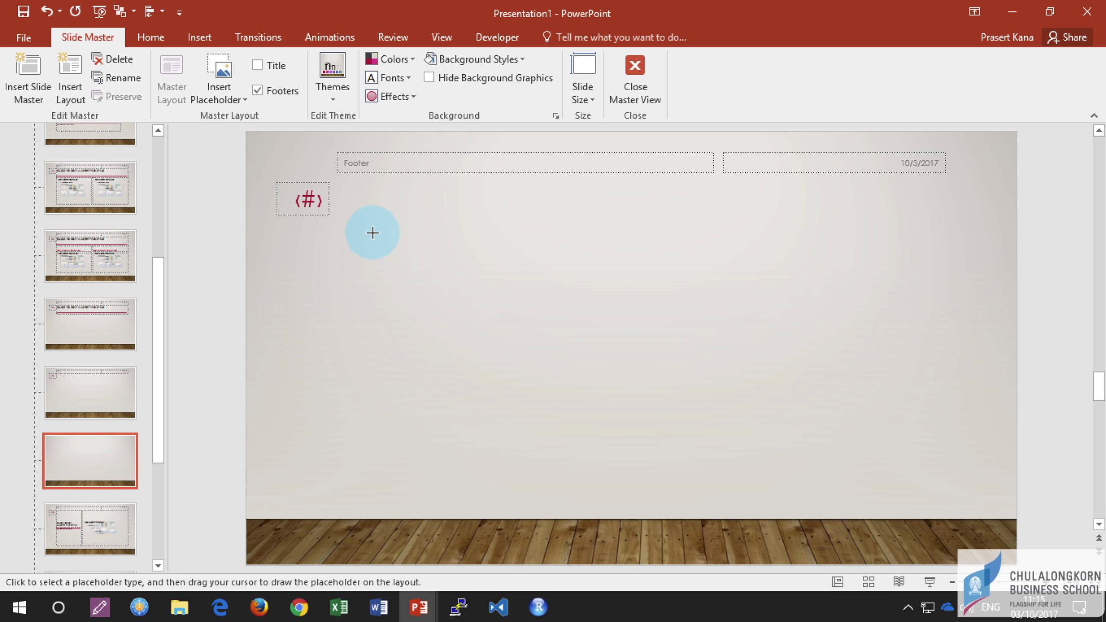
drag(352, 231, 479, 385)
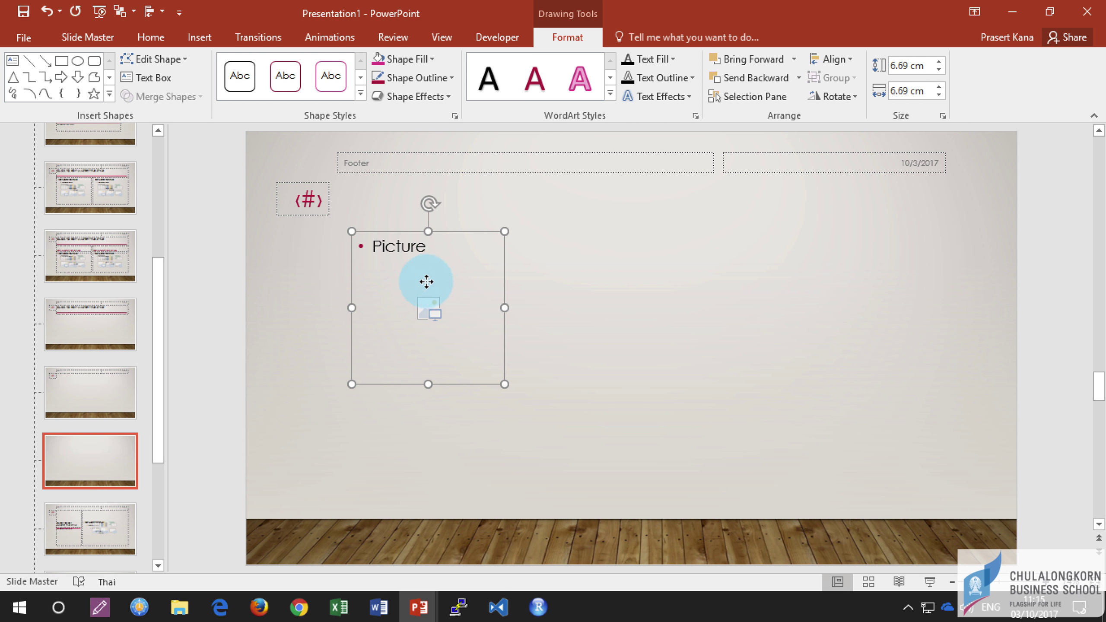
drag(426, 281, 371, 287)
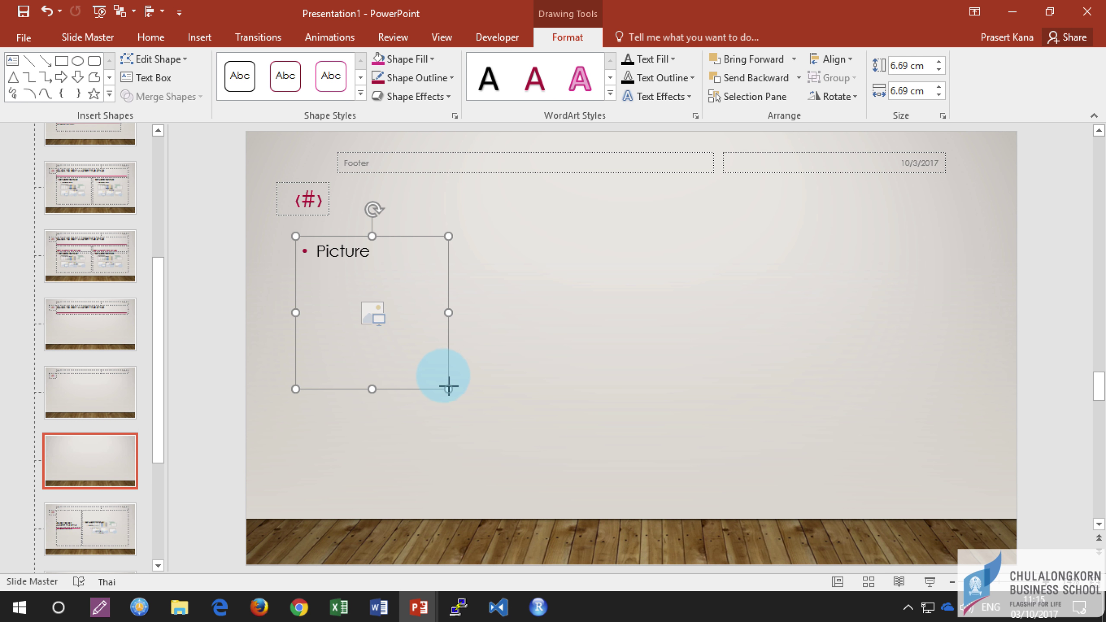
drag(449, 388, 421, 361)
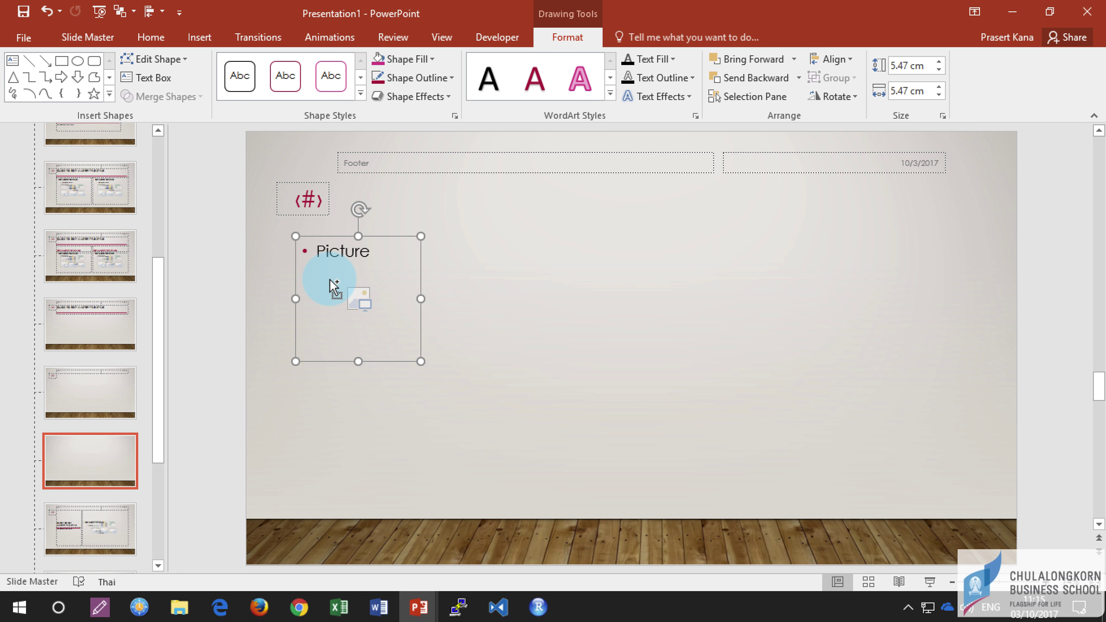
- Copy it into a second square, a wide bottom placeholder, and a large 11.48 cm right square
mouse_move(330, 279)
mouse_down()
mouse_move(618, 286)
mouse_move(617, 369)
mouse_move(513, 420)
mouse_move(395, 403)
mouse_move(340, 415)
mouse_up()
drag(422, 436, 562, 436)
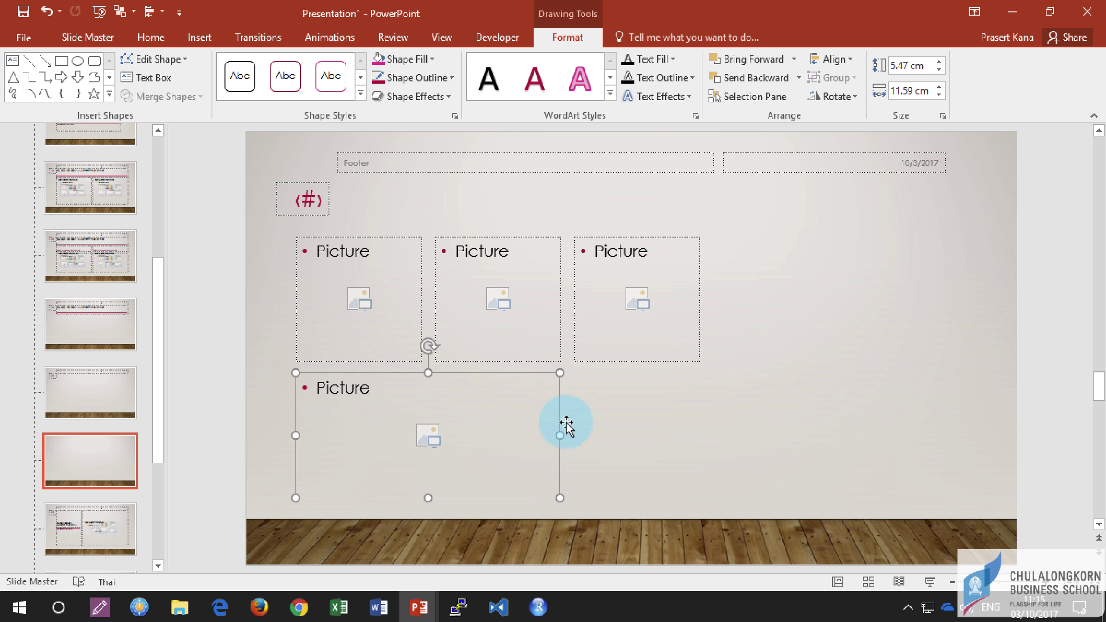
click(637, 301)
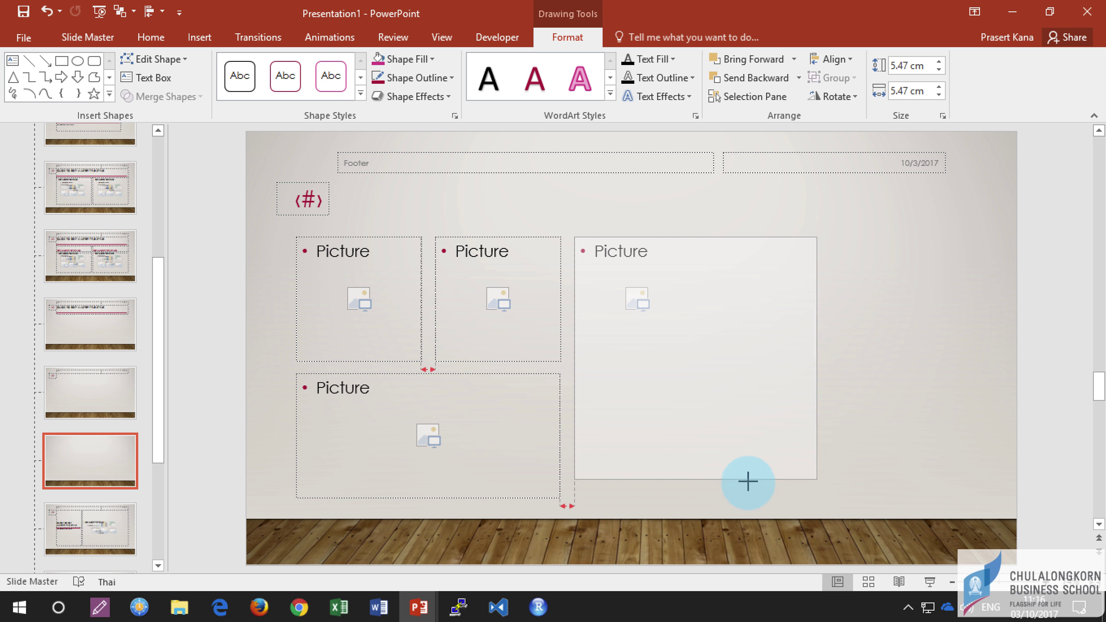
drag(699, 361, 757, 487)
click(884, 344)
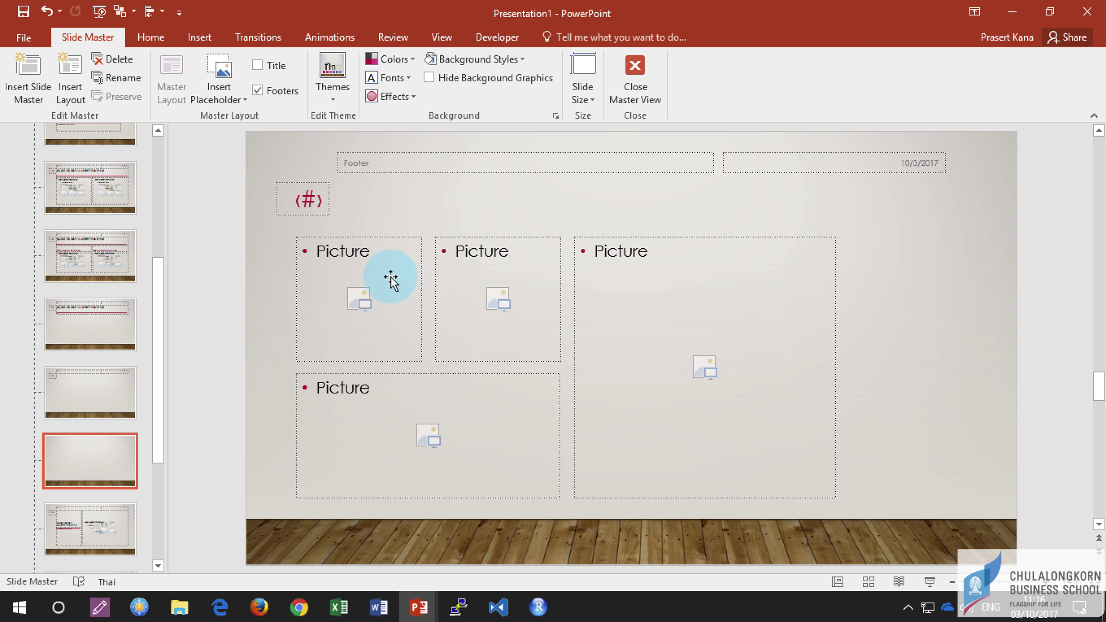
- Close Master View and apply the 1_Blank layout to slide 1
click(641, 71)
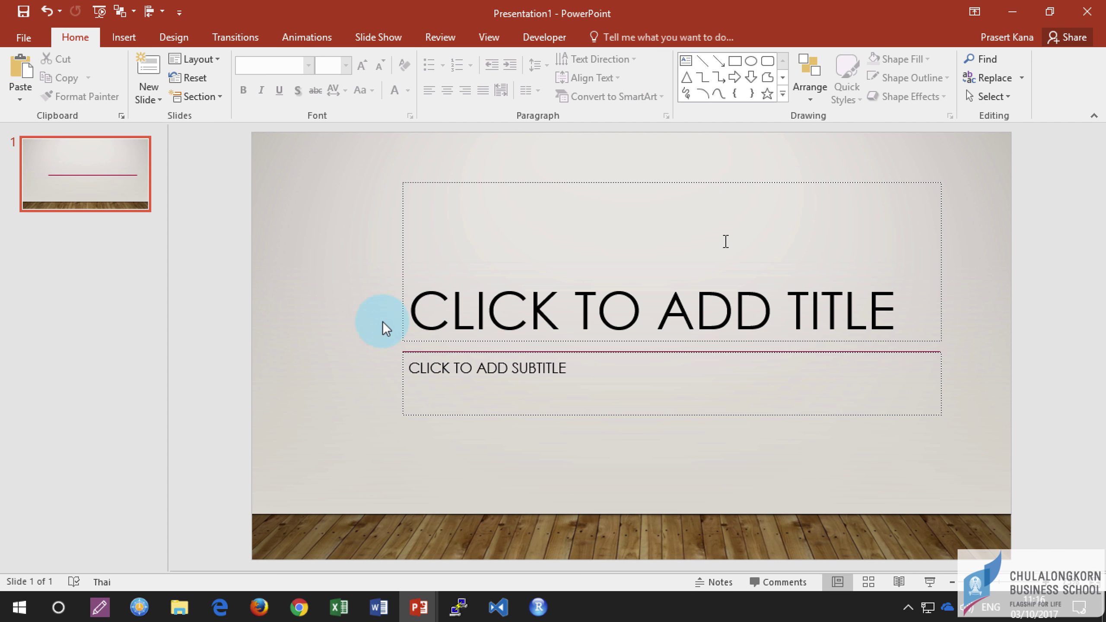
click(215, 58)
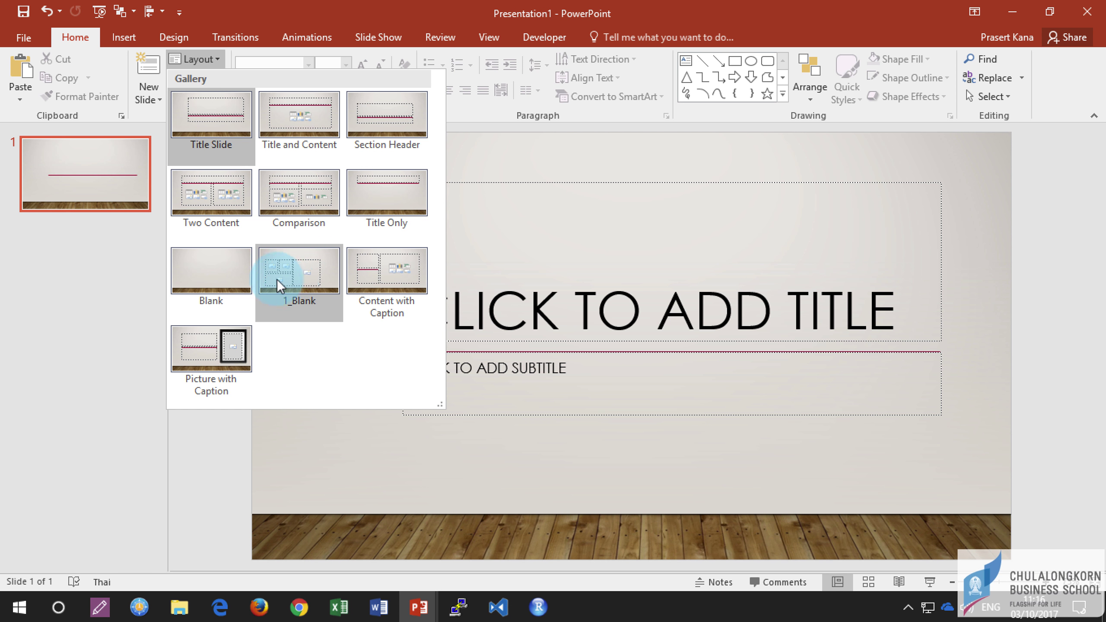
click(294, 279)
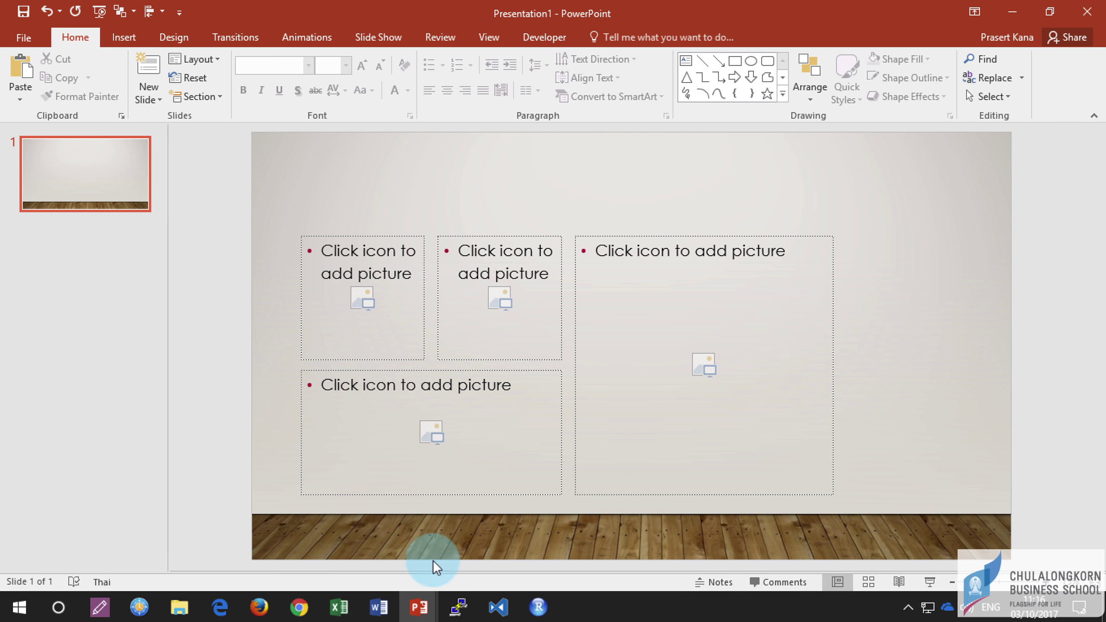
- Drag thainess-40 through thainess-43 from File Explorer into the slide's four picture placeholders
click(183, 606)
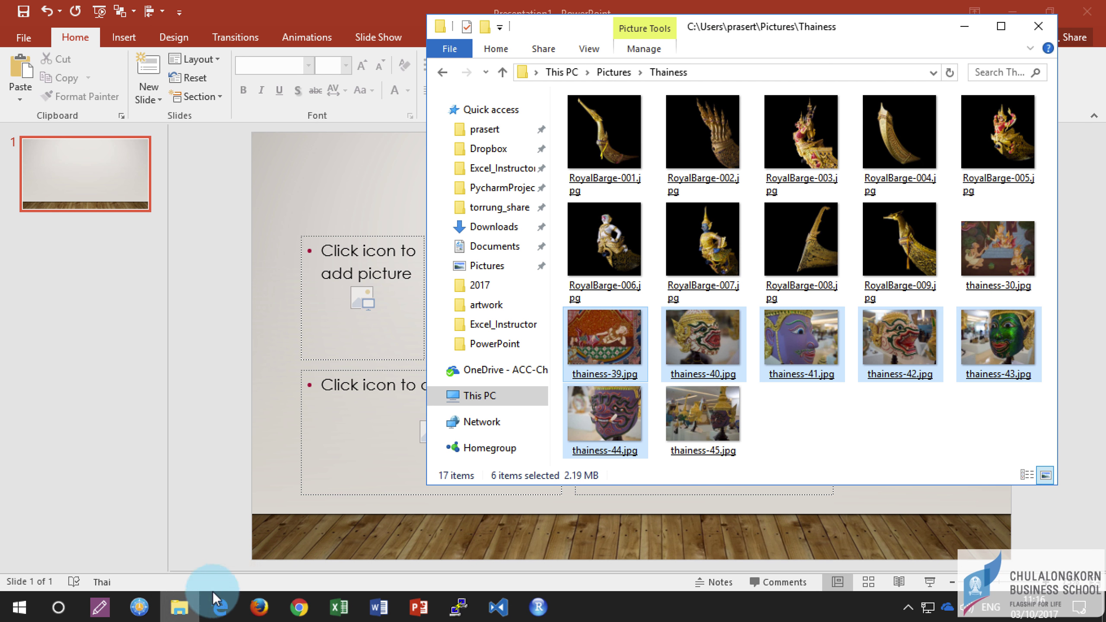
click(833, 414)
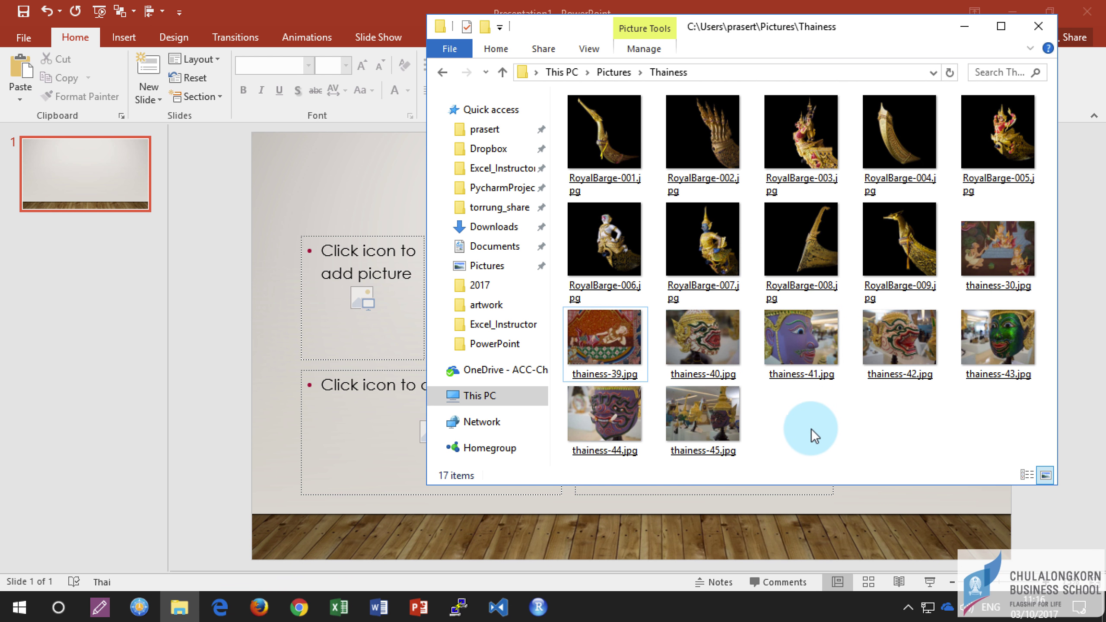
click(713, 344)
shift+click(1010, 349)
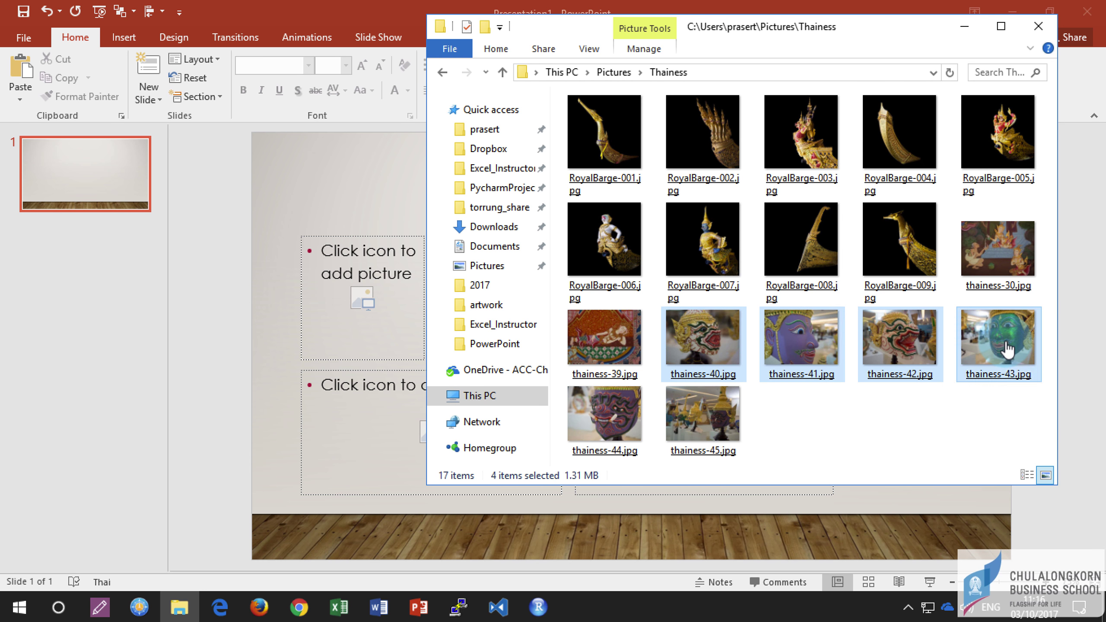
drag(711, 331, 339, 271)
click(565, 189)
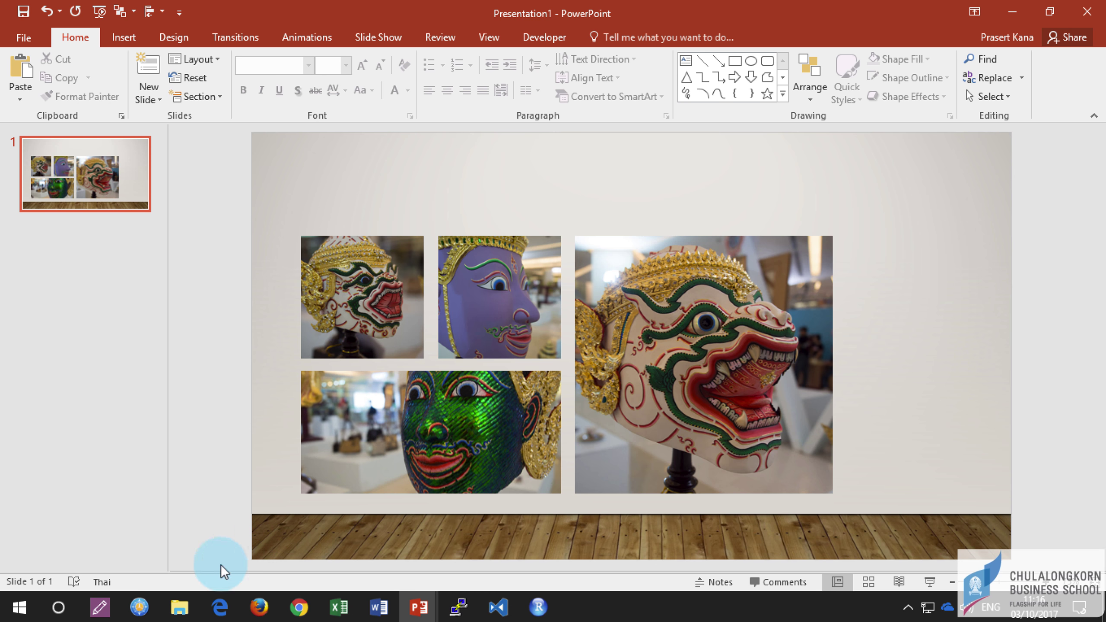
- Open thainess-43.jpg in Photos, move the viewer aside, and bring PowerPoint forward
click(179, 607)
double_click(998, 338)
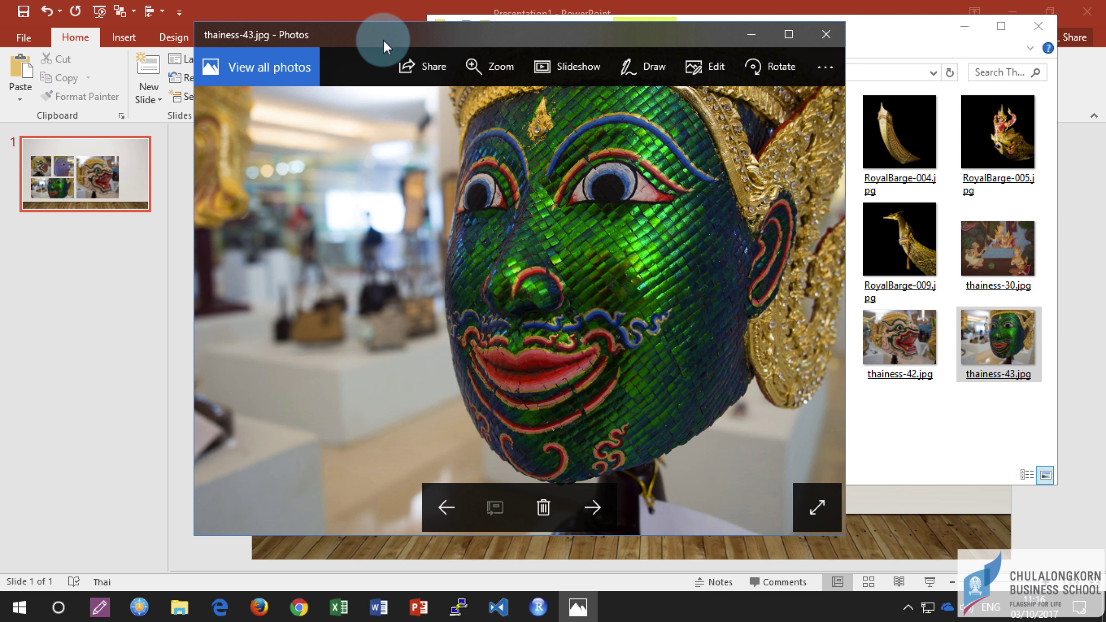
drag(384, 40, 632, 52)
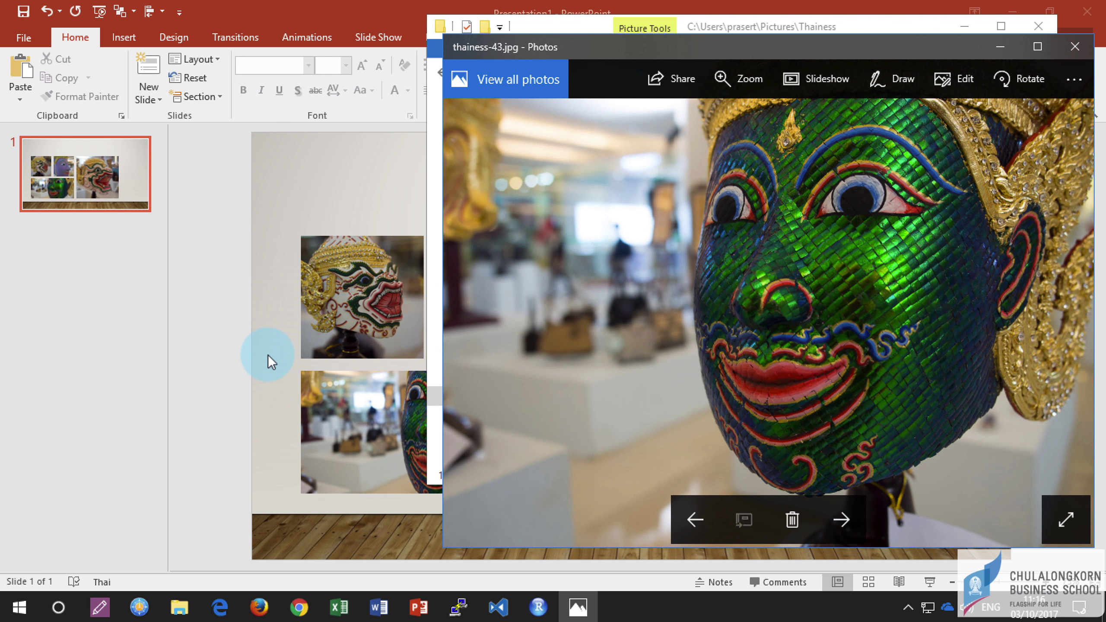
click(266, 355)
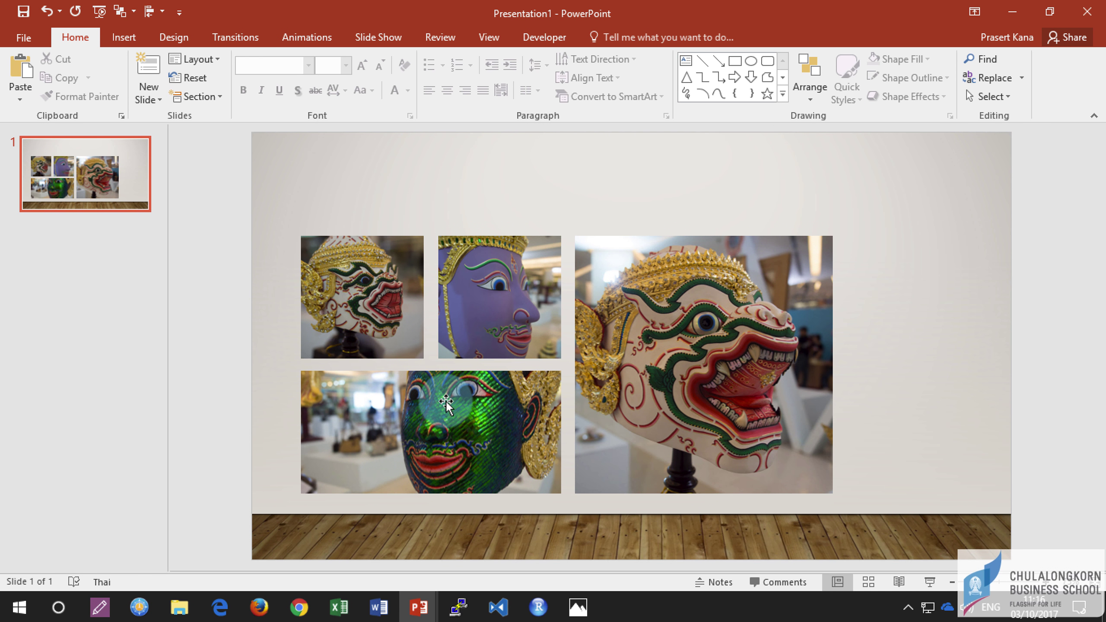
- Crop the green mask photo, shifting the image down inside its wide bottom frame
click(446, 403)
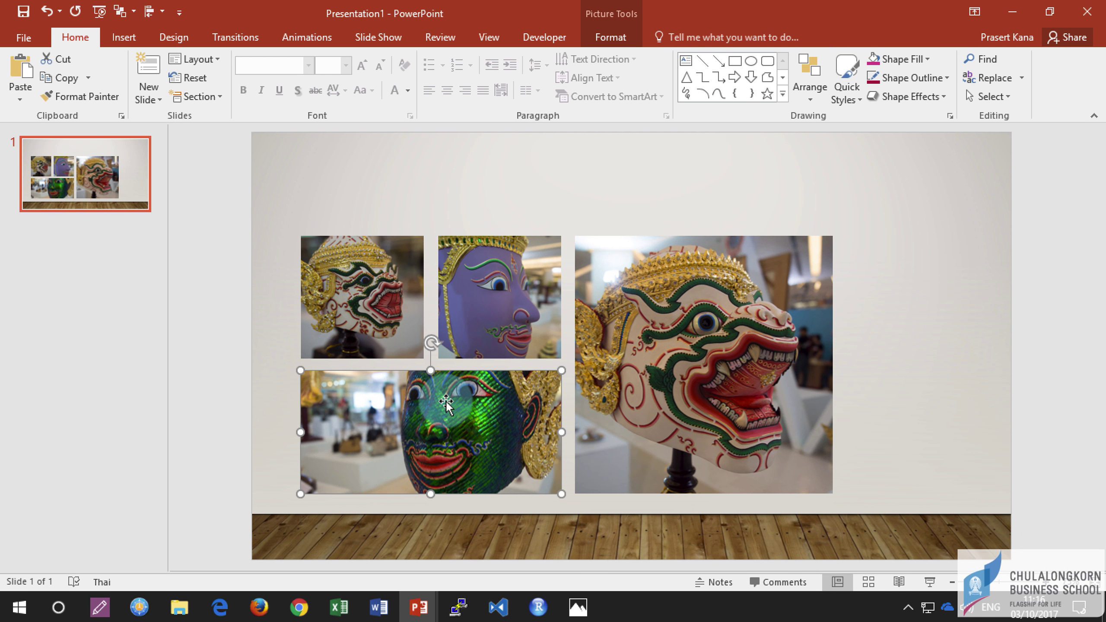
right_click(445, 402)
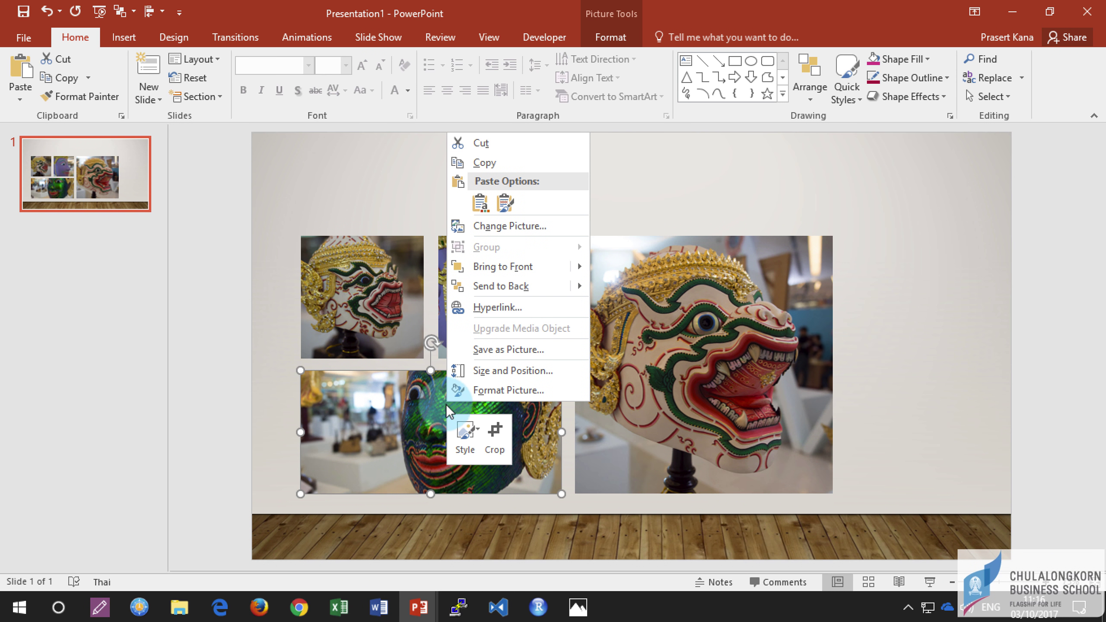
click(501, 436)
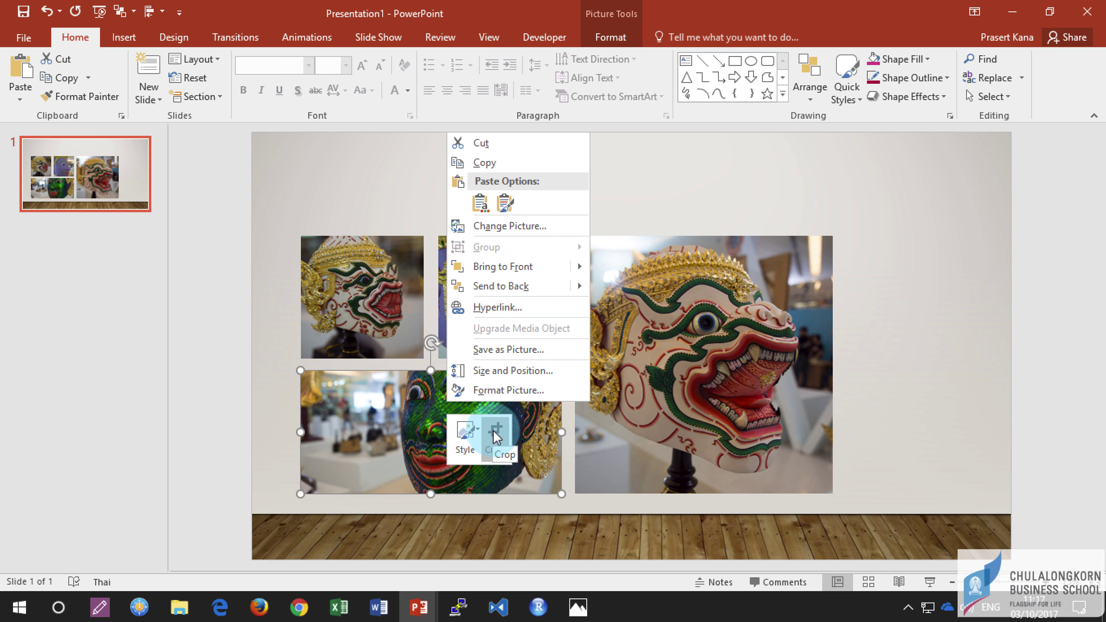
click(494, 431)
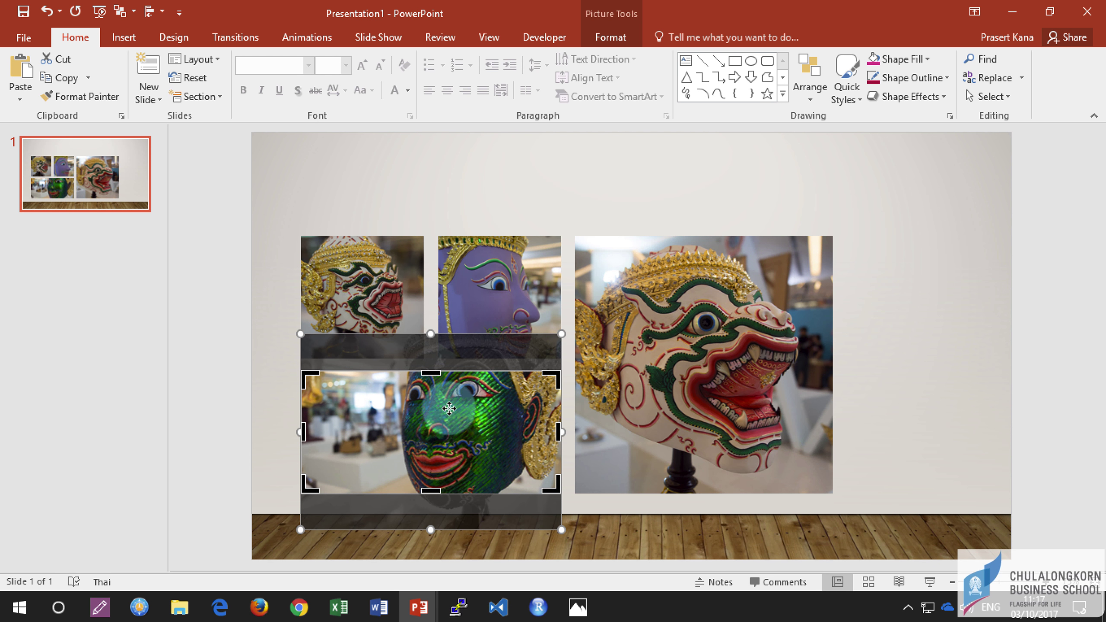
drag(444, 412, 445, 422)
click(957, 331)
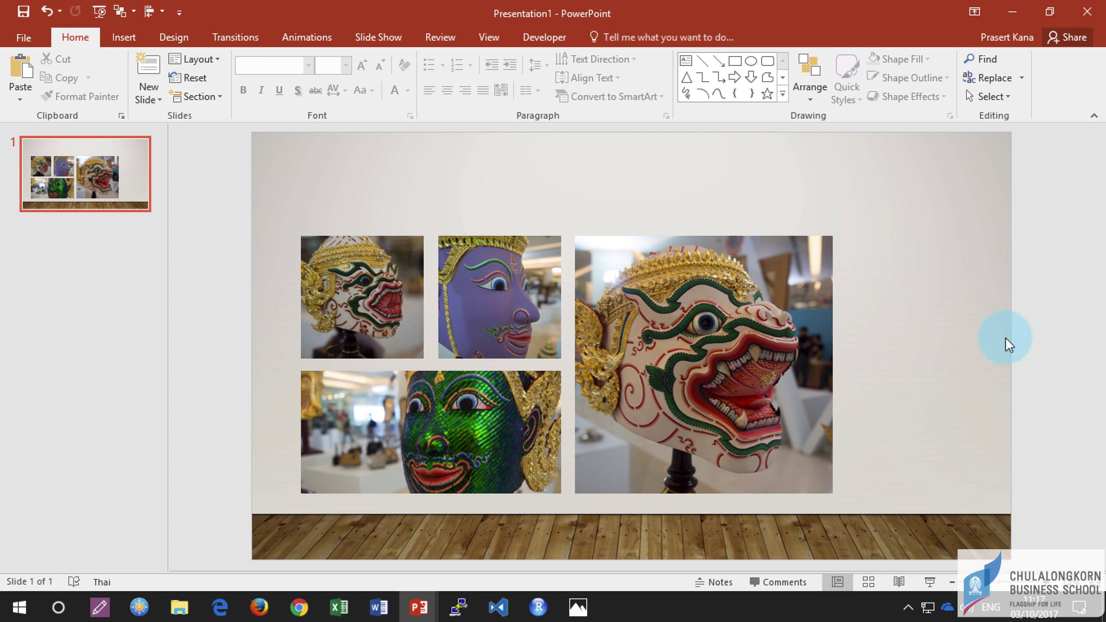
- Return to Slide Master view to edit the custom layout
click(556, 195)
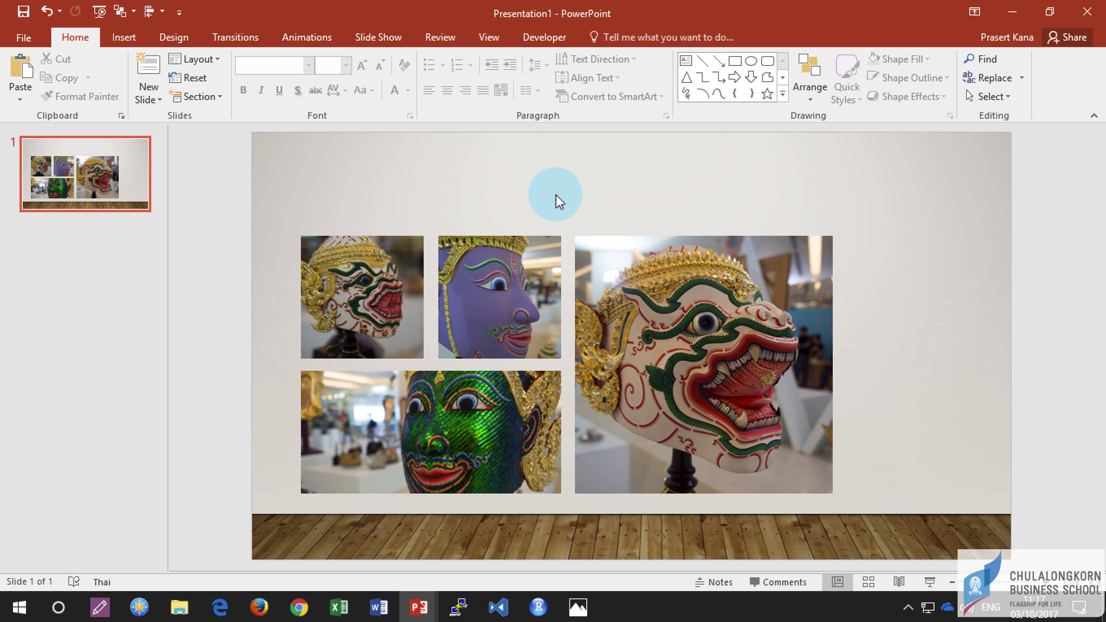
click(488, 37)
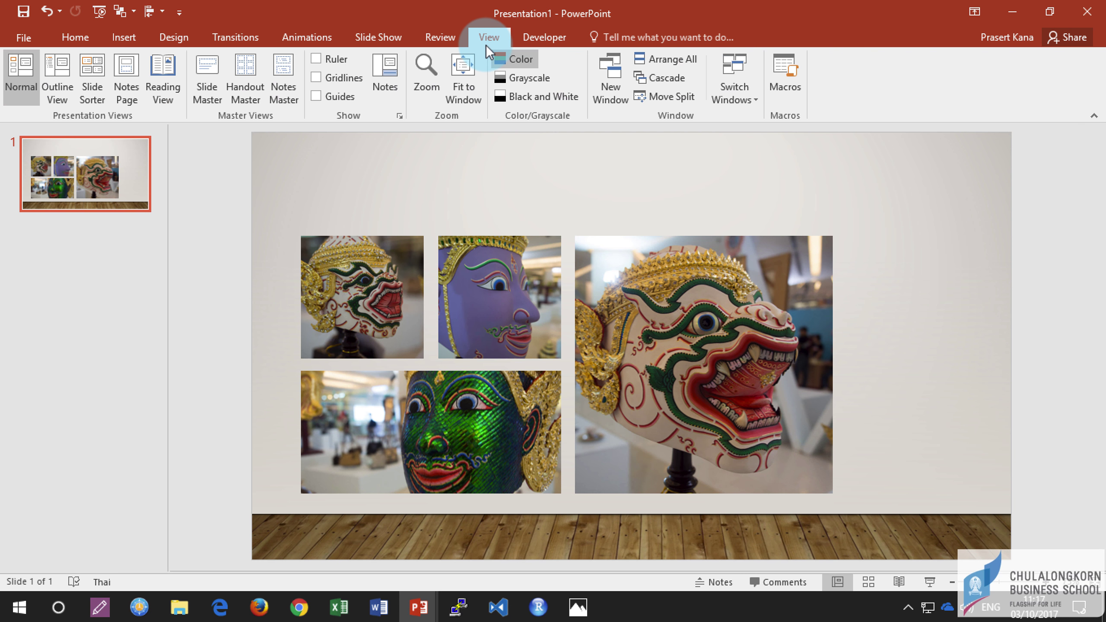
click(320, 147)
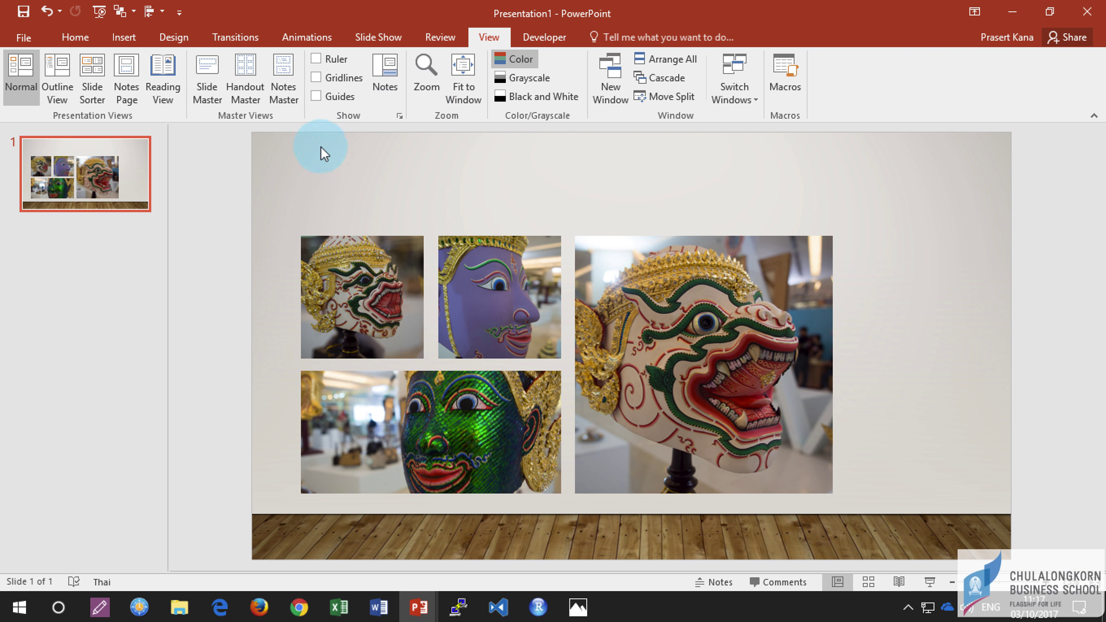
click(205, 70)
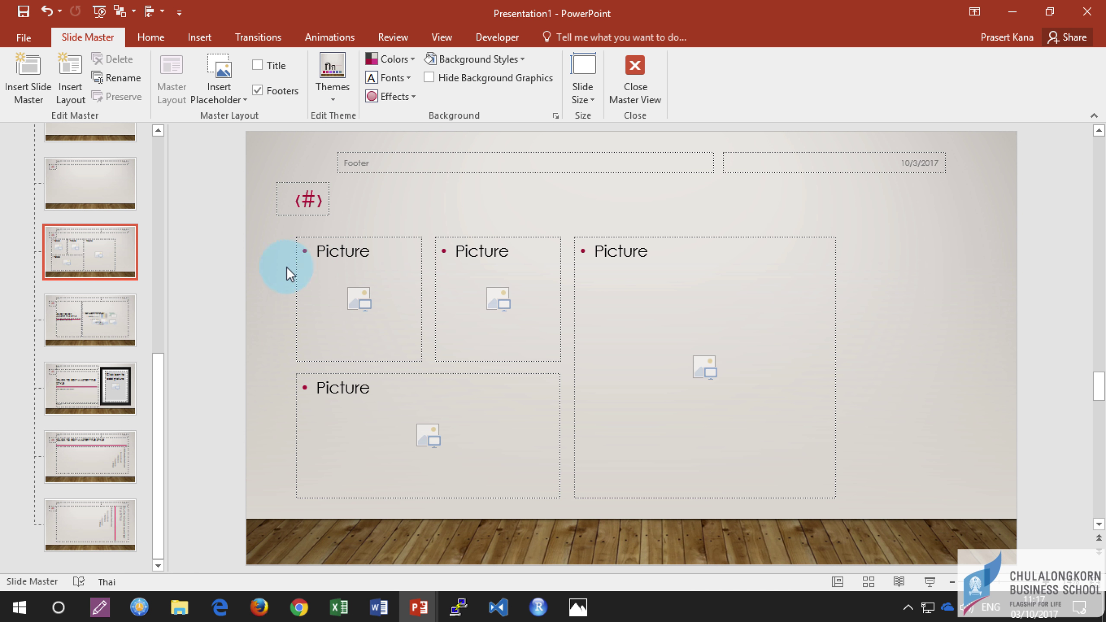
- Change the two small upper and large right picture placeholders to Oval shapes
click(322, 266)
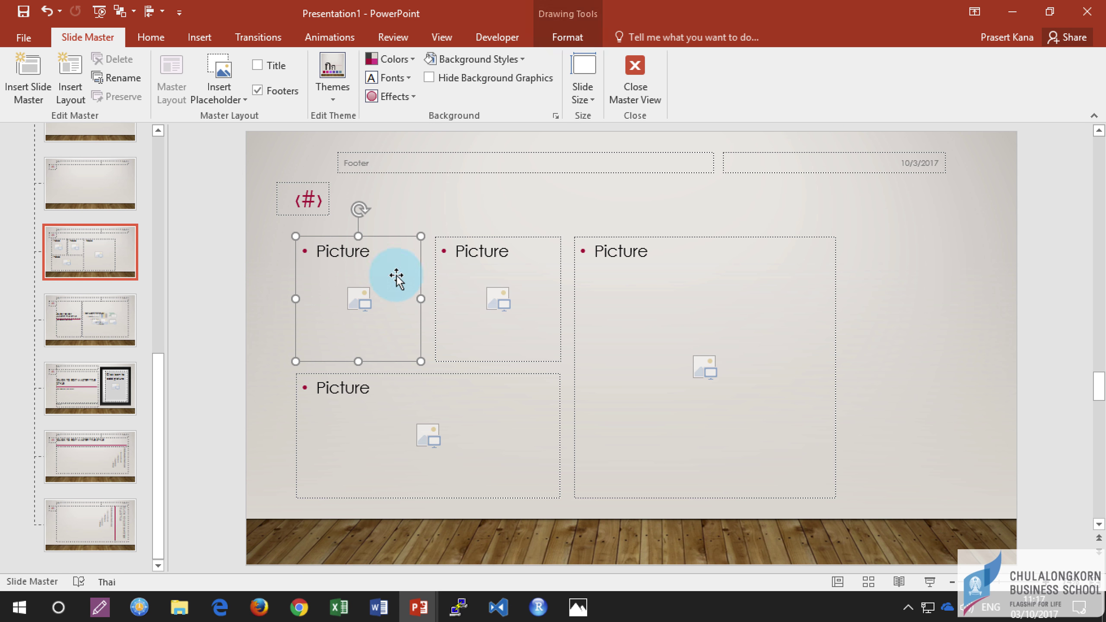
shift+click(486, 278)
shift+click(648, 297)
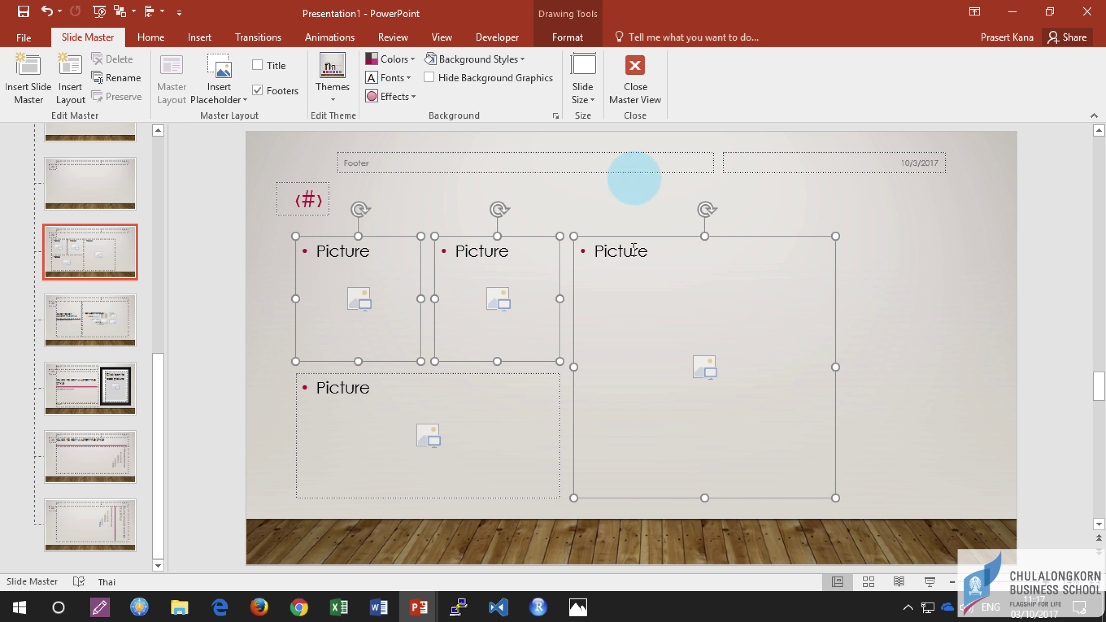
click(571, 43)
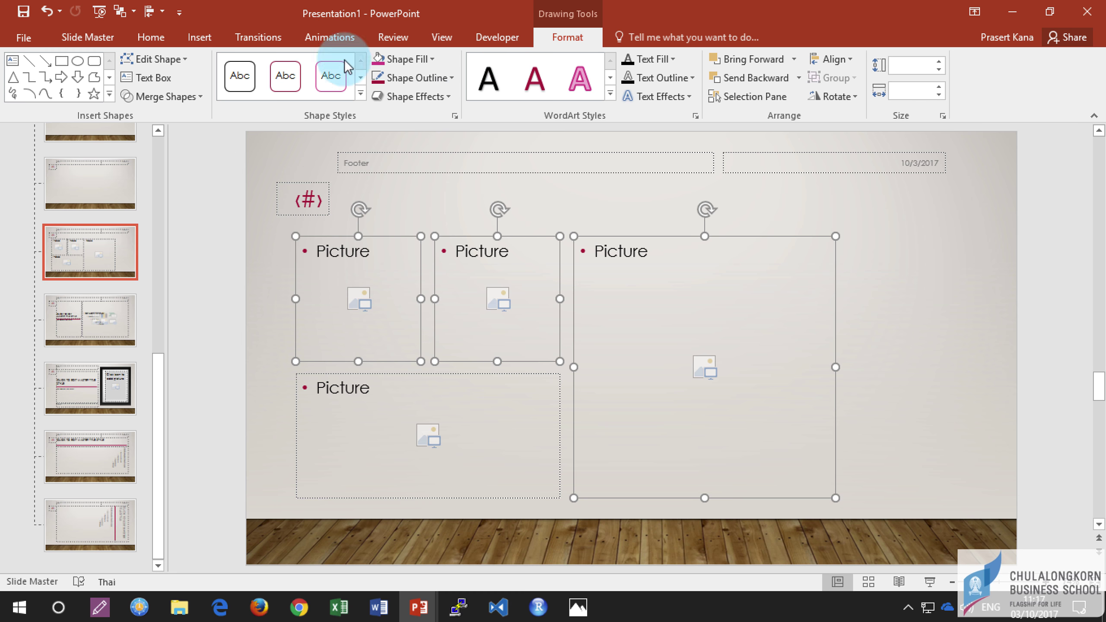
click(182, 59)
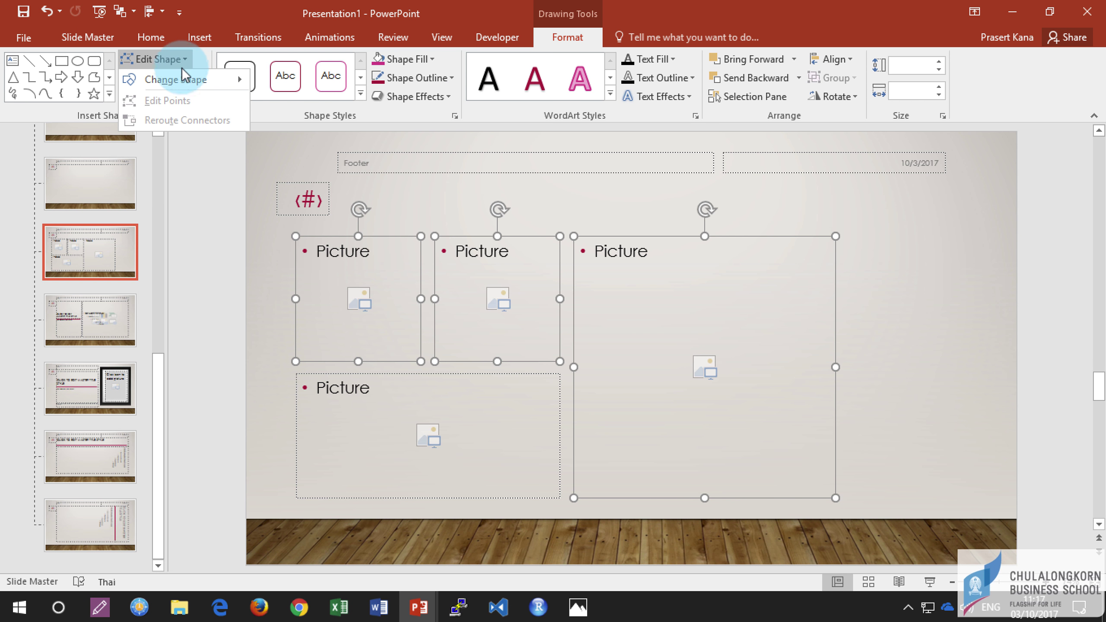
click(181, 78)
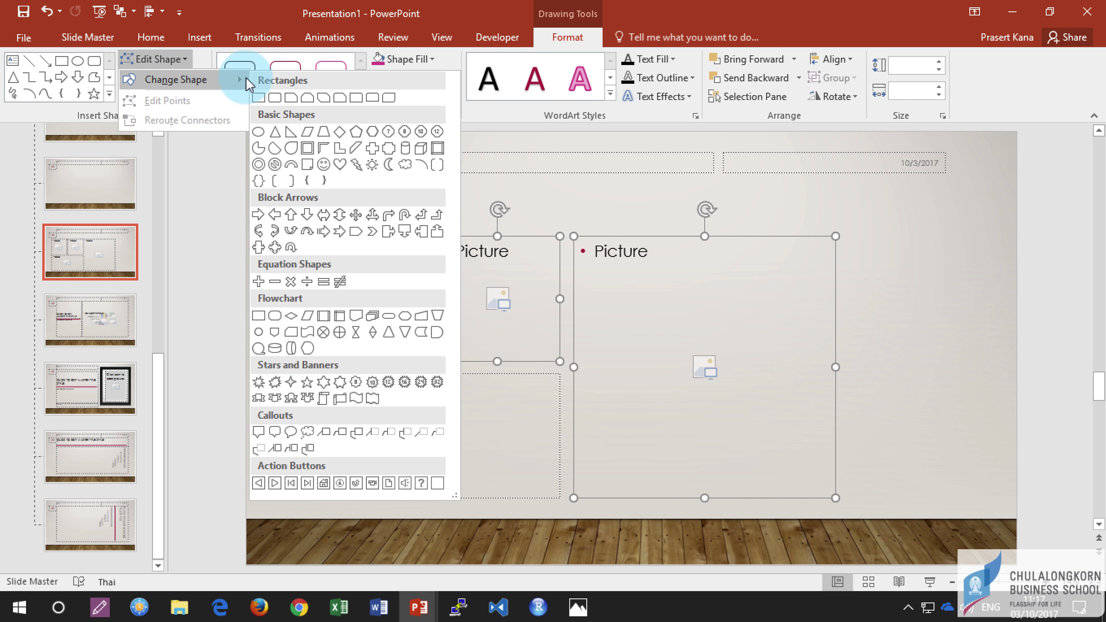
click(258, 131)
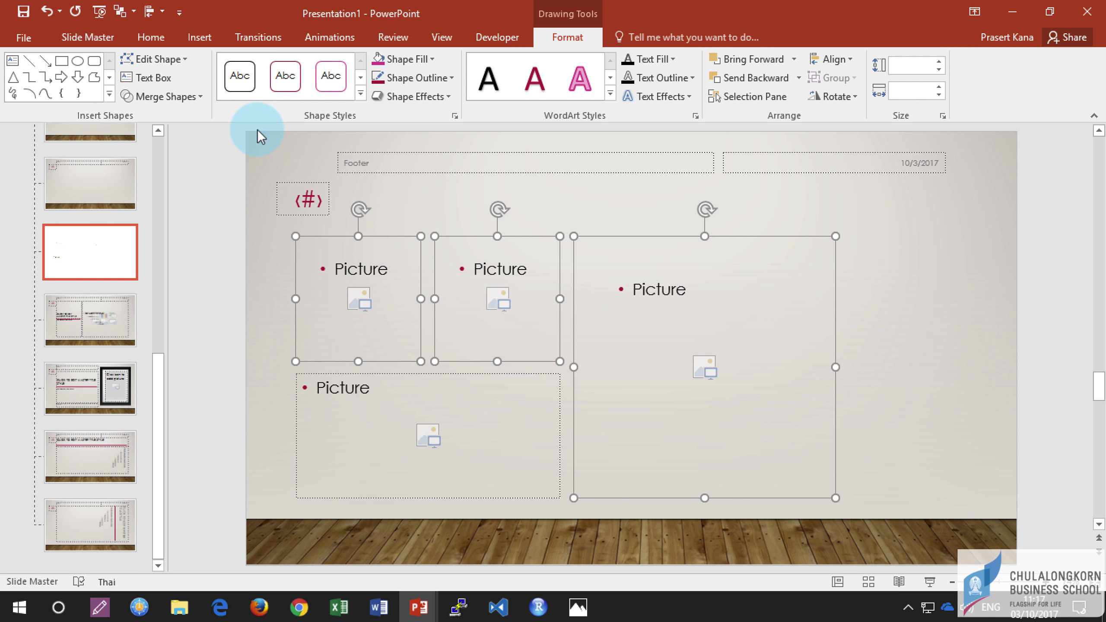
click(884, 257)
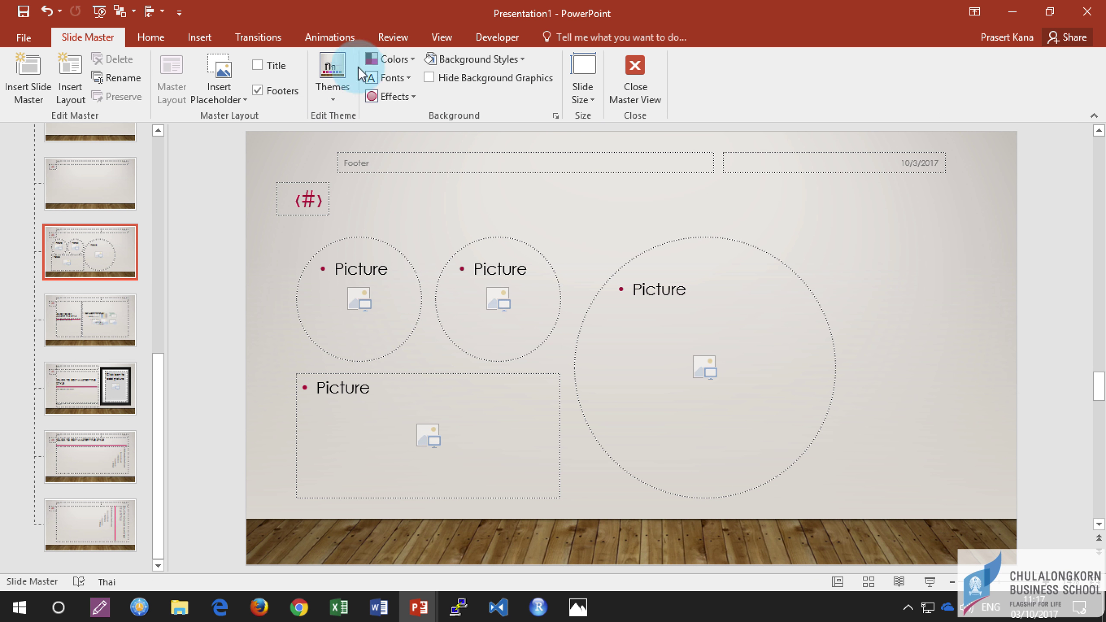
- Return to Normal view to see slide 1's circle-cropped mask photos, placing the cursor after slide 1
click(442, 38)
click(22, 70)
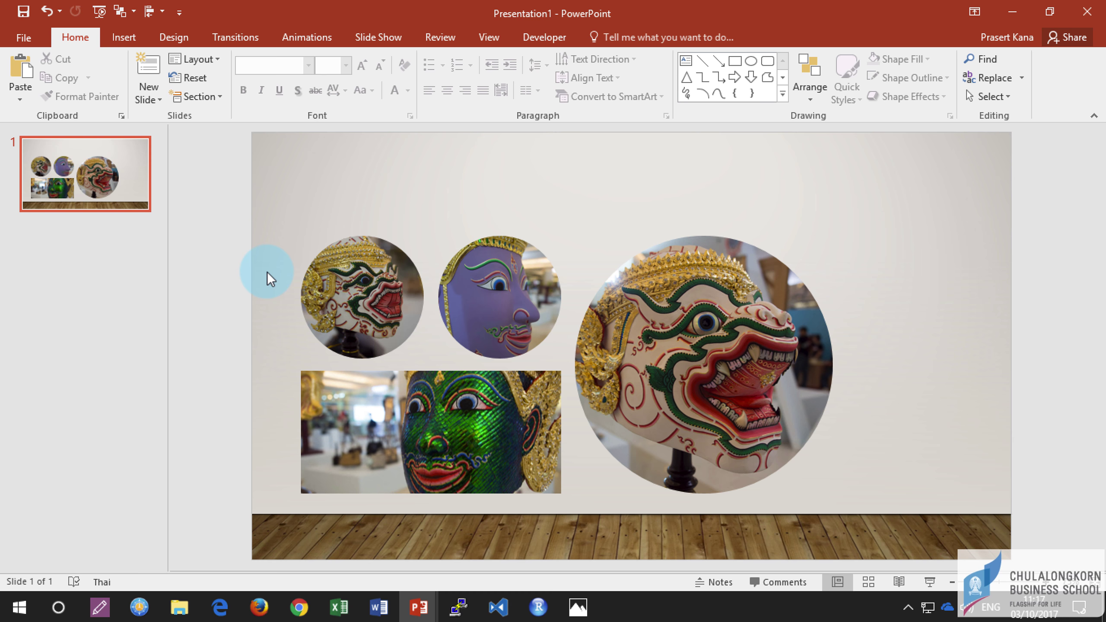
click(109, 224)
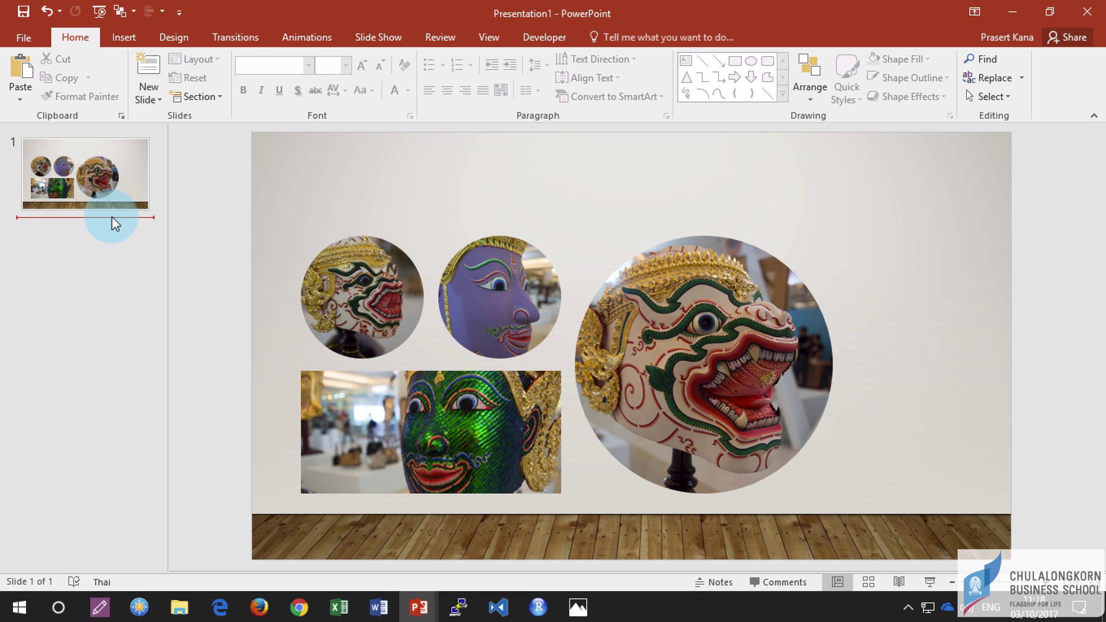
- Reopen Slide Master view and duplicate the four-picture circle layout with Ctrl+D
click(490, 38)
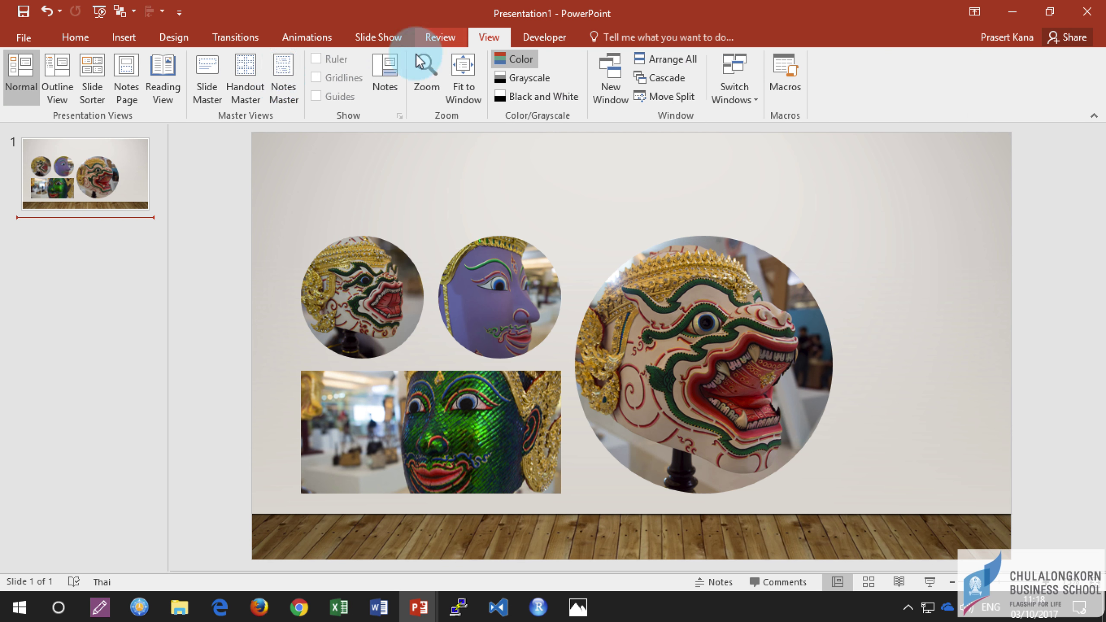
click(196, 73)
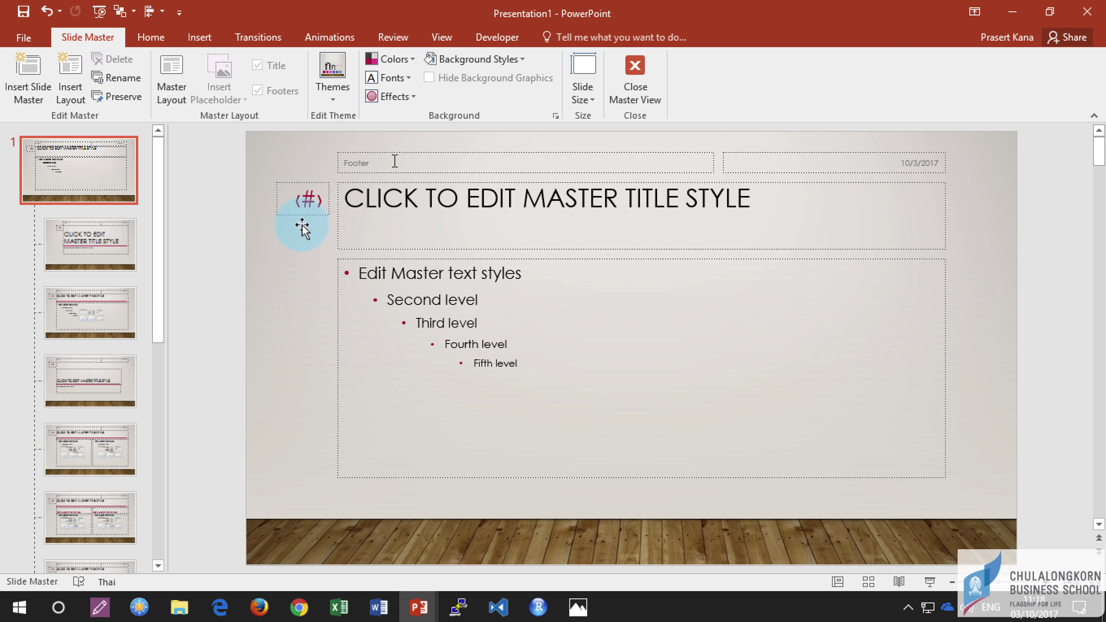
scroll(111, 349, down, 3)
scroll(111, 350, down, 2)
click(112, 387)
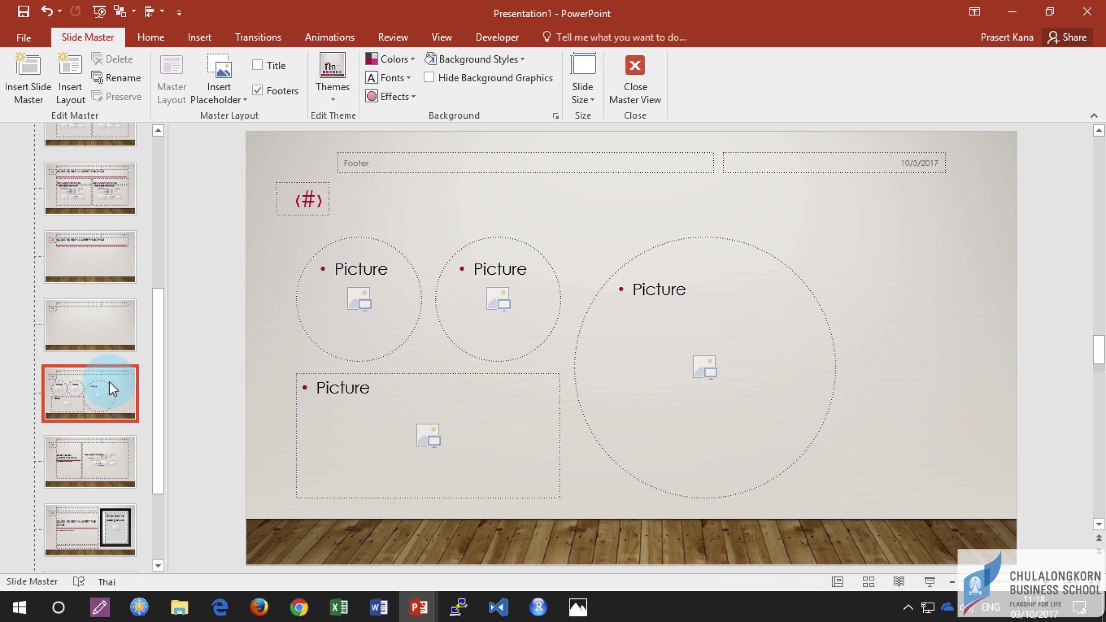
key(ctrl+d)
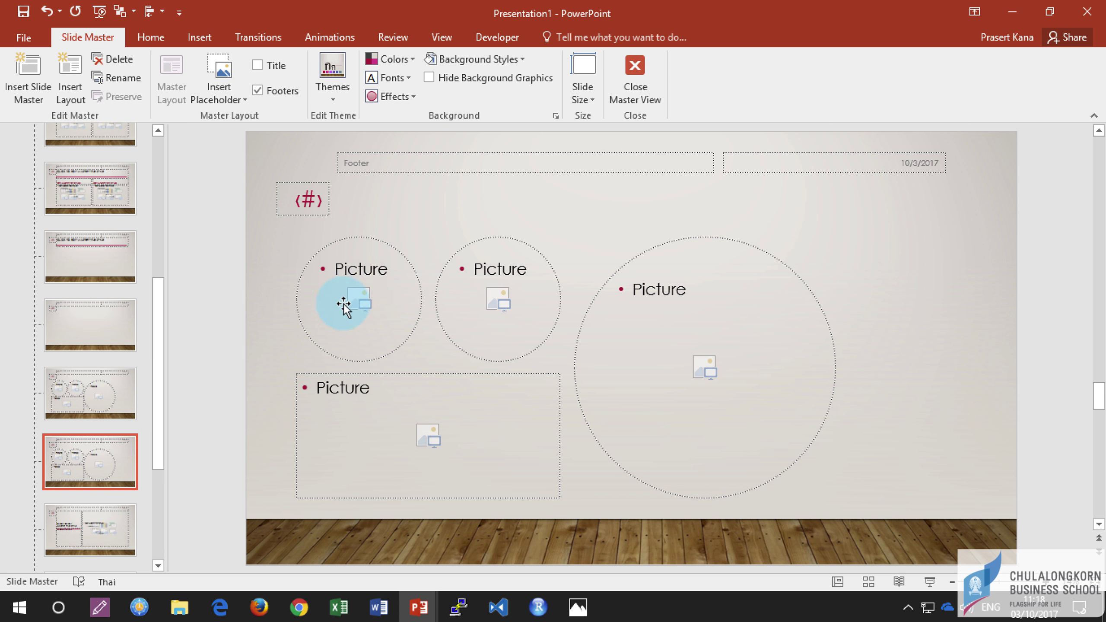
- Select all four picture placeholders on the duplicated layout
click(351, 270)
shift+click(494, 287)
shift+click(650, 301)
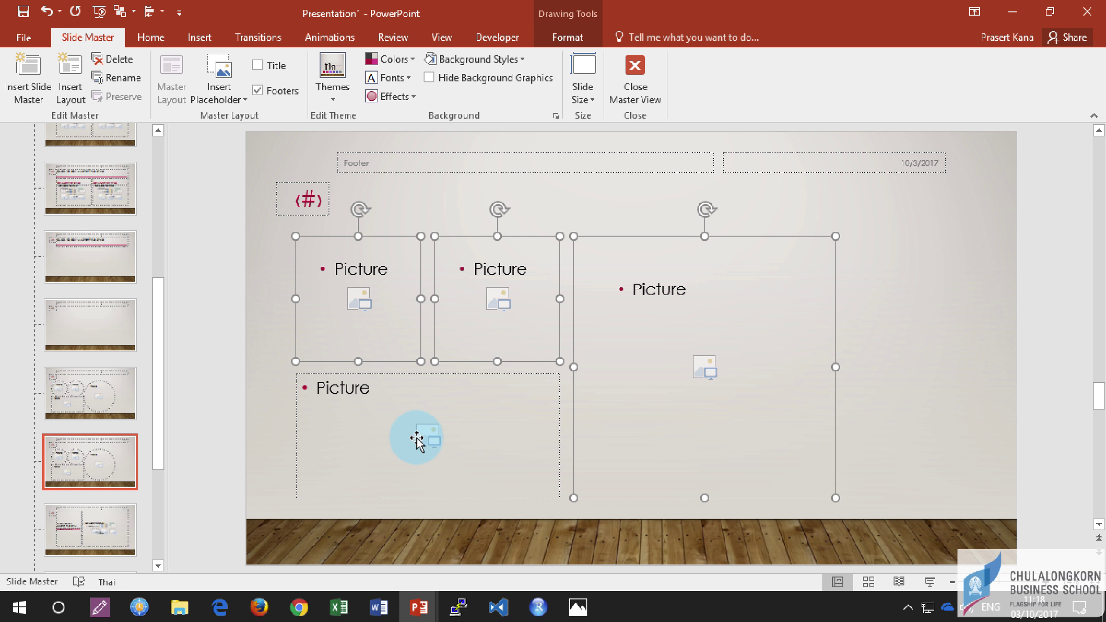
shift+click(417, 437)
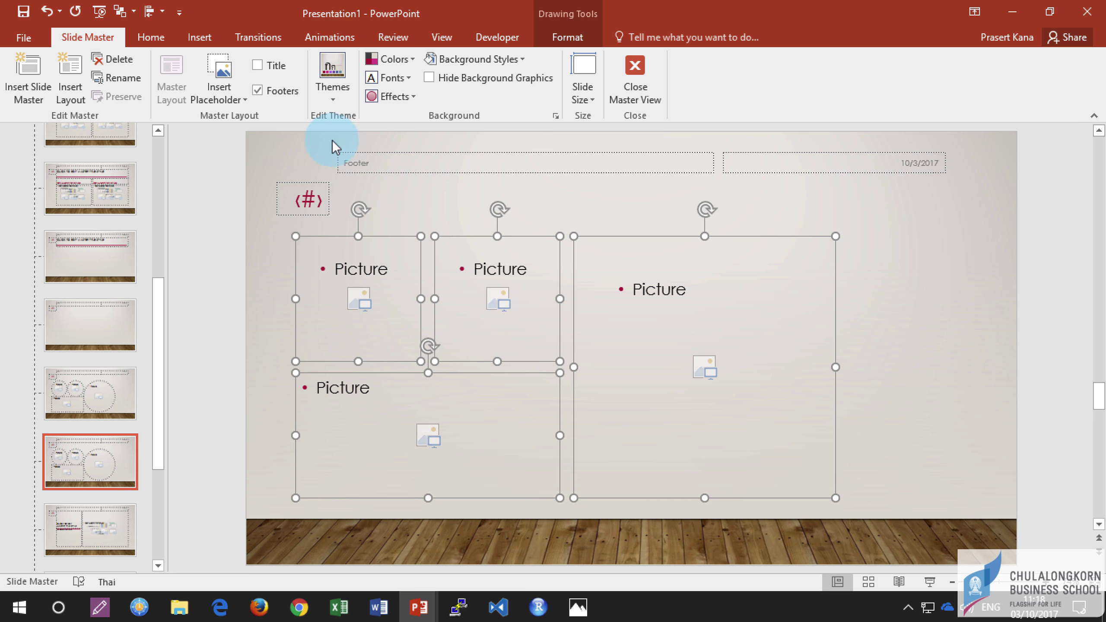
- Change the four picture placeholders' shape to Parallelogram
click(567, 36)
click(182, 61)
mouse_move(176, 80)
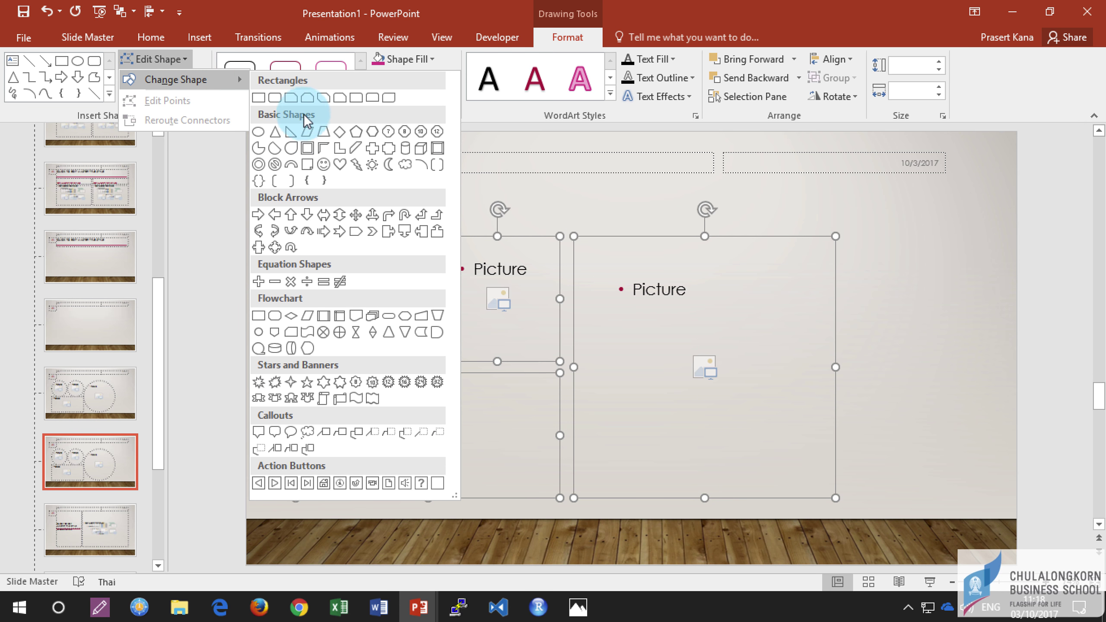
click(307, 133)
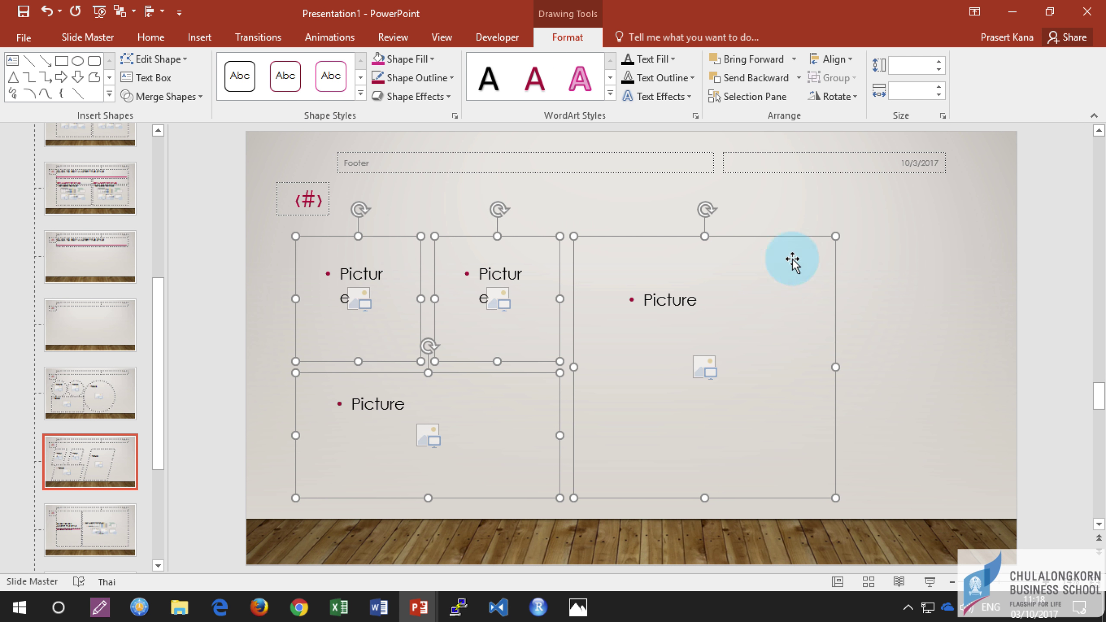
click(883, 283)
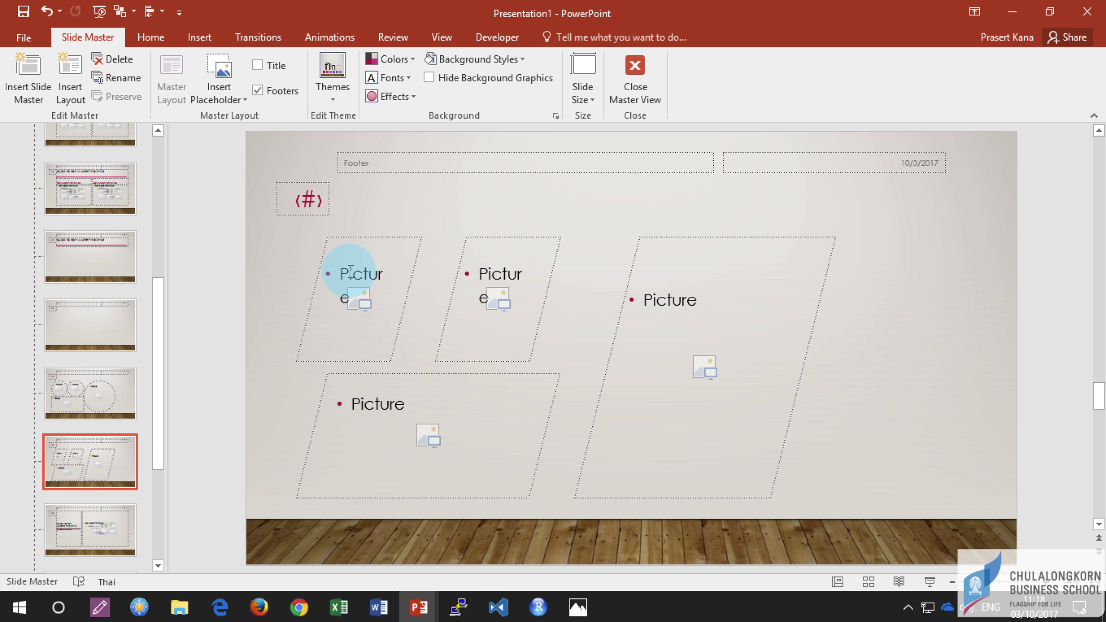
- Delete three placeholders, then move the large parallelogram upper-left and narrow it to 9.33 cm
click(367, 376)
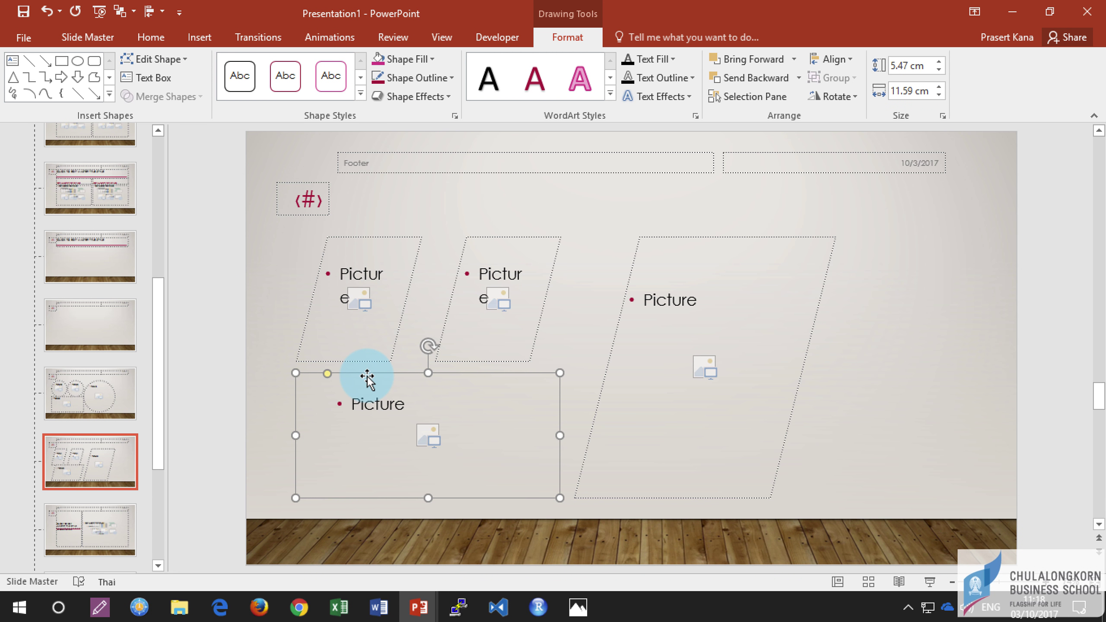
key(Delete)
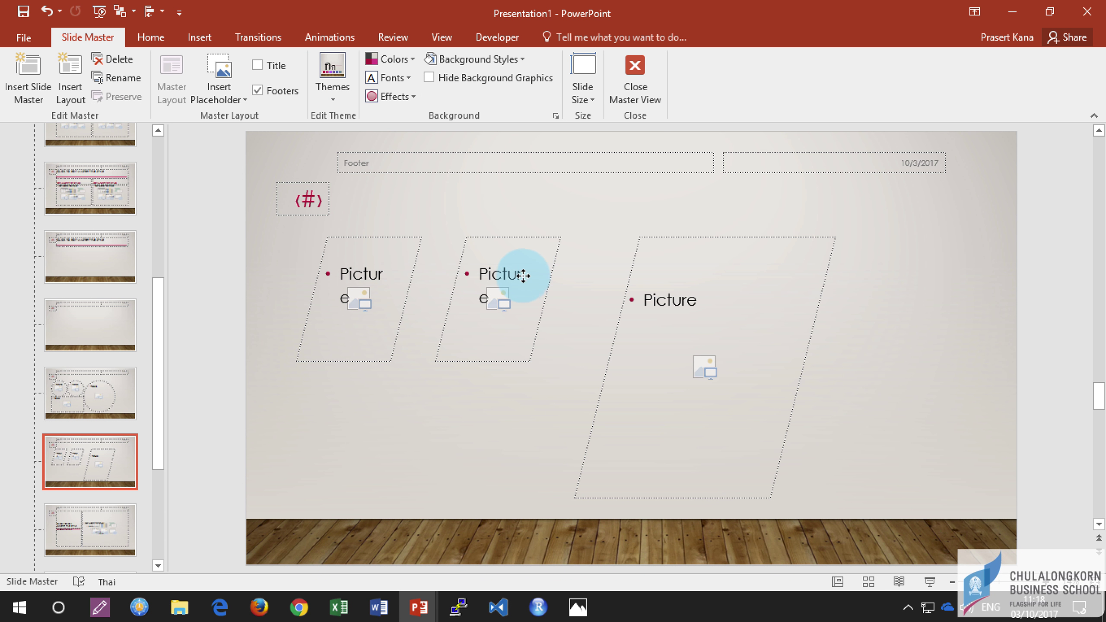
click(523, 275)
shift+click(375, 269)
key(Delete)
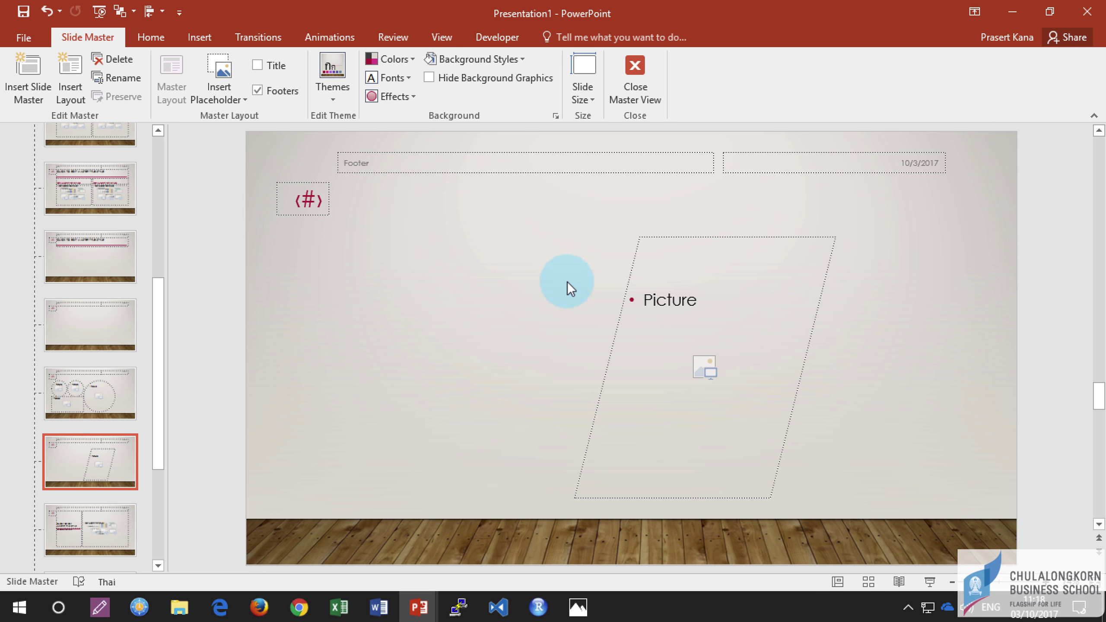
drag(654, 274, 355, 262)
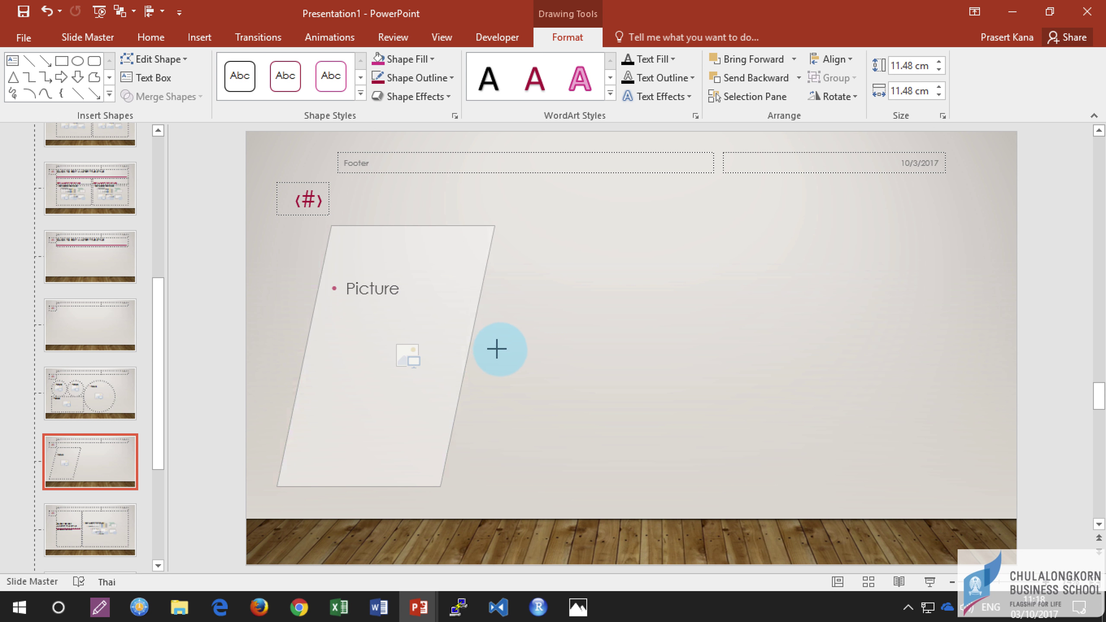
drag(496, 349, 489, 350)
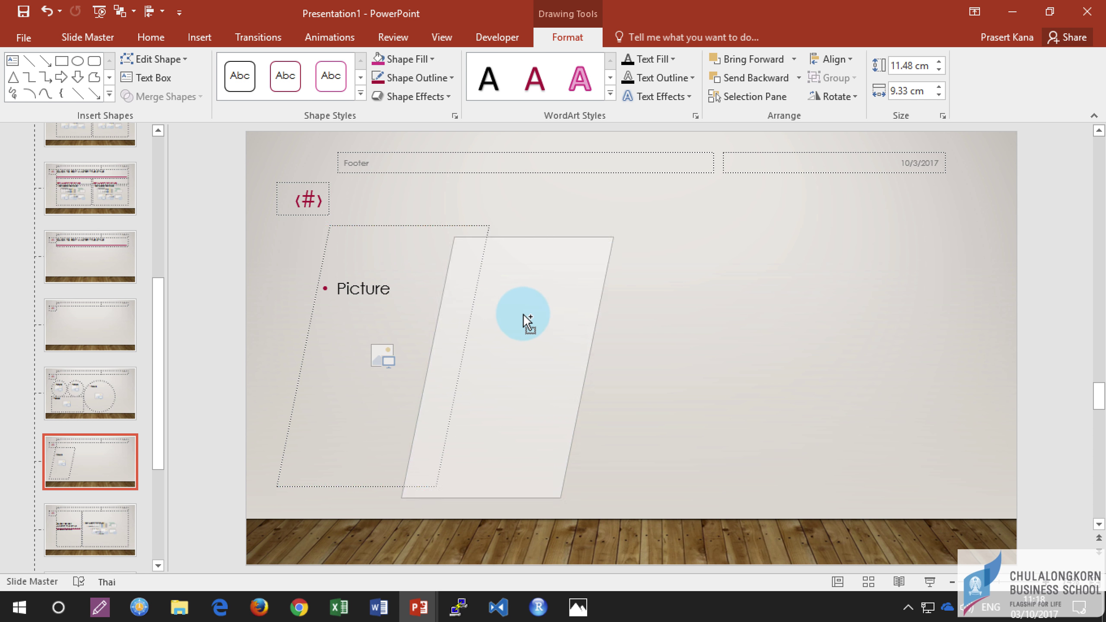
- Copy the parallelogram into a row of four and select all four
mouse_move(388, 314)
mouse_down()
mouse_move(545, 334)
mouse_move(870, 322)
mouse_up()
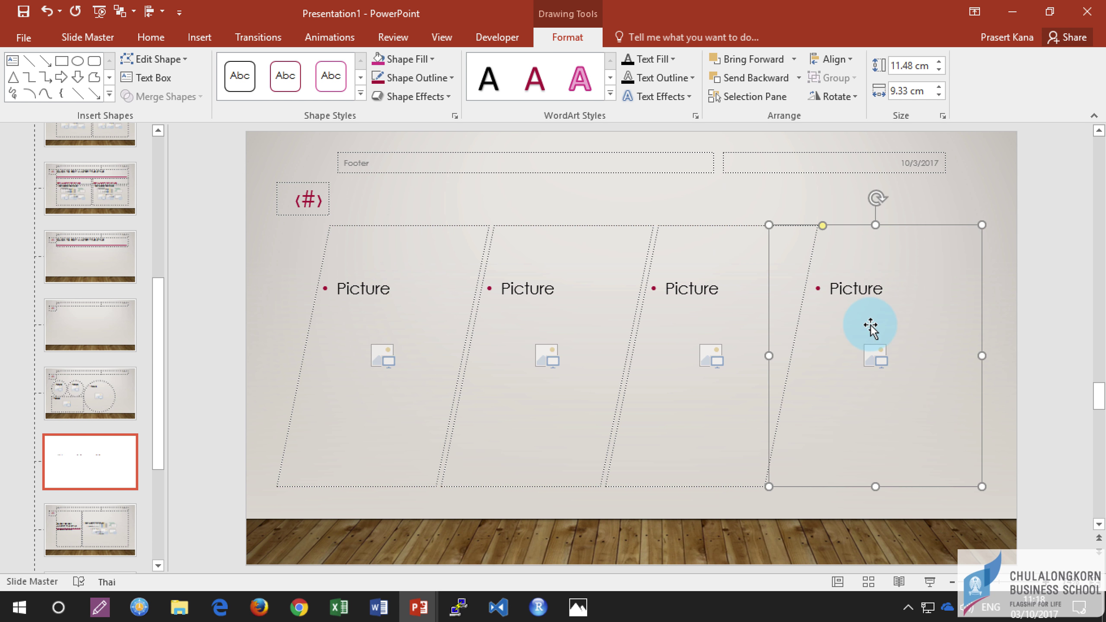
click(1014, 212)
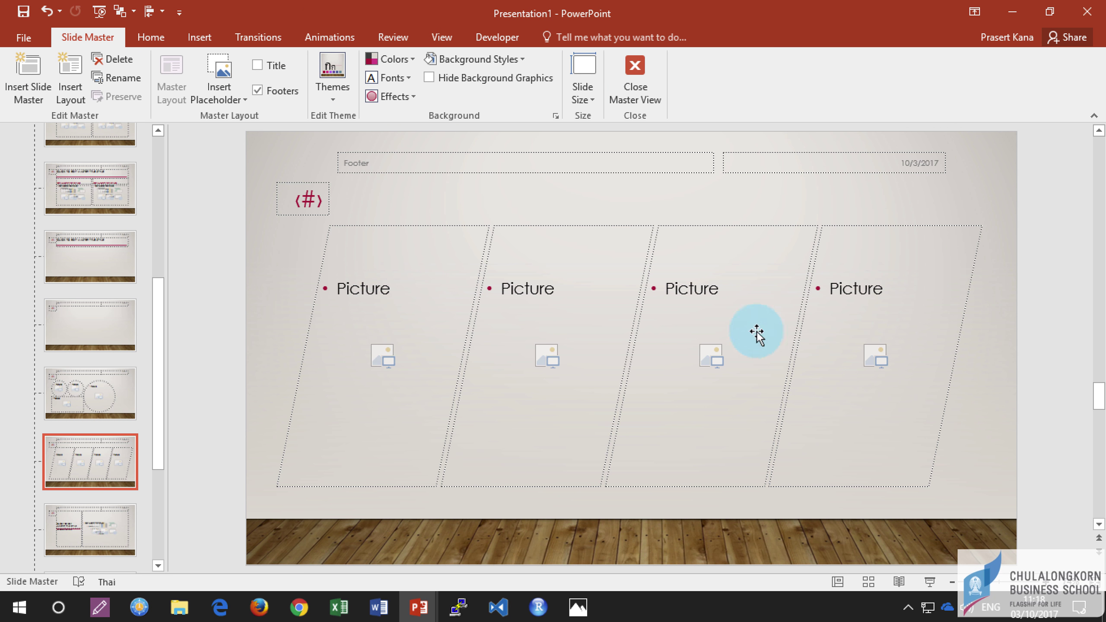
click(398, 275)
shift+click(562, 296)
shift+click(720, 297)
shift+click(849, 291)
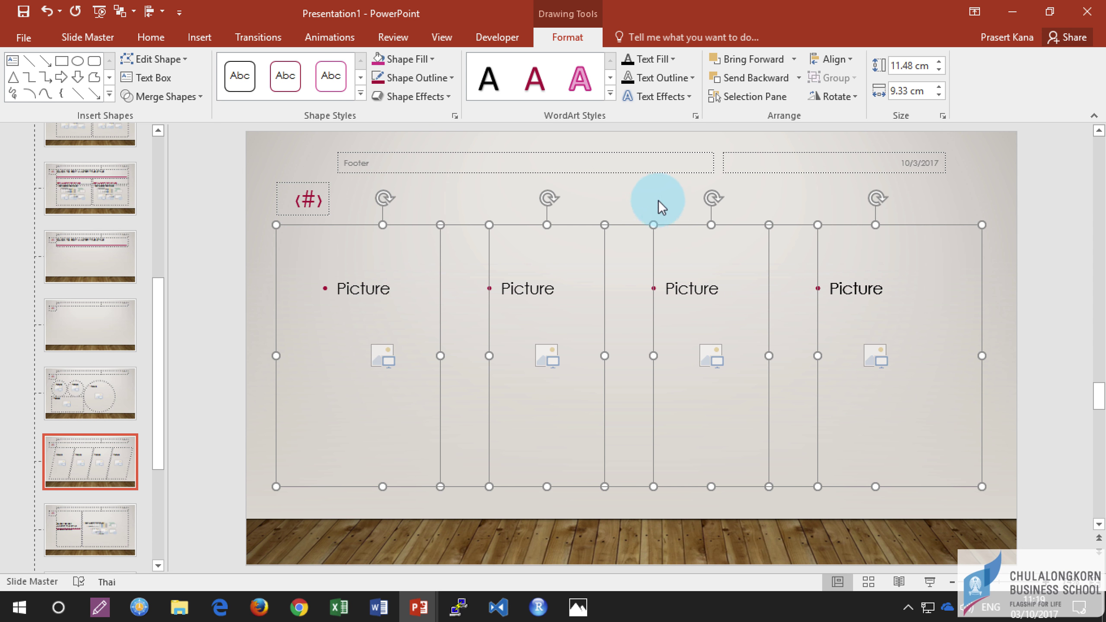
- Give the four parallelograms a crimson 4½ pt outline and close Master view
click(442, 78)
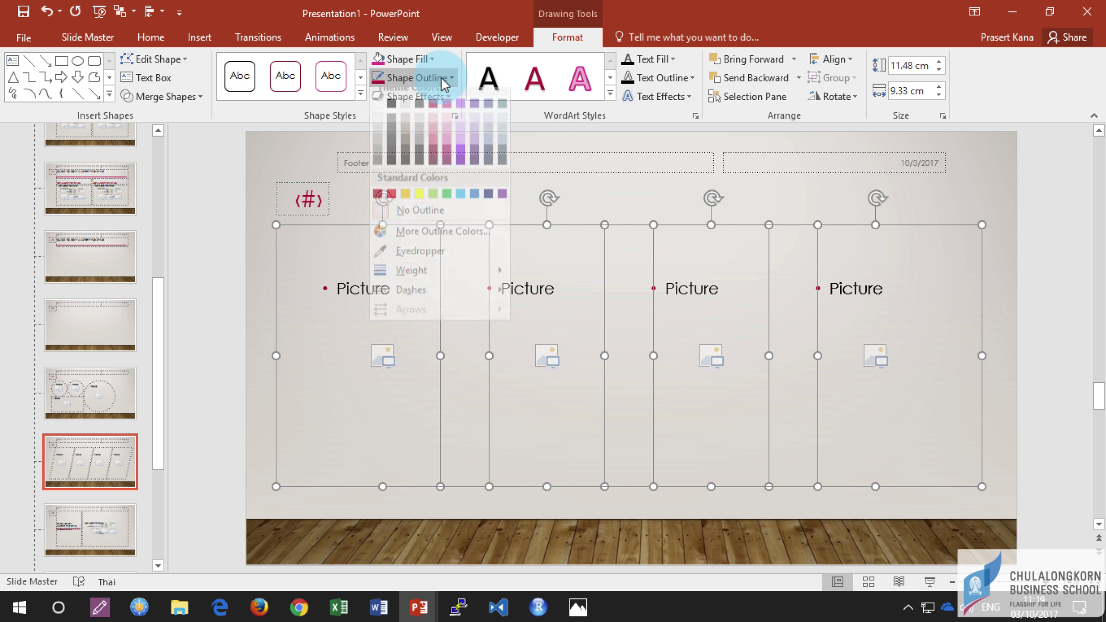
click(434, 113)
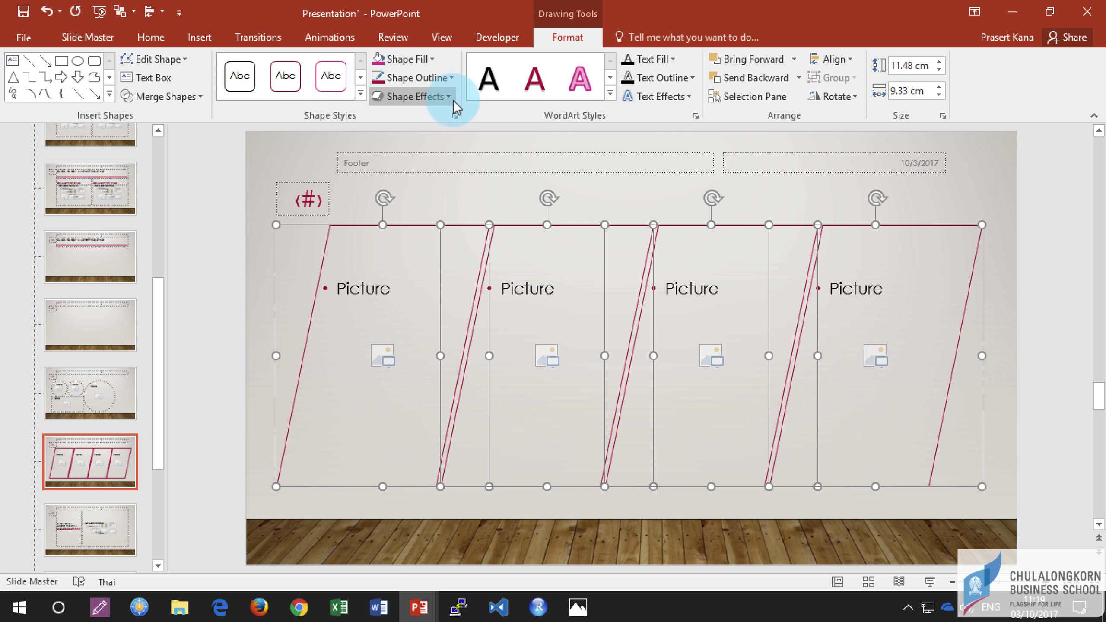
click(453, 78)
mouse_move(412, 282)
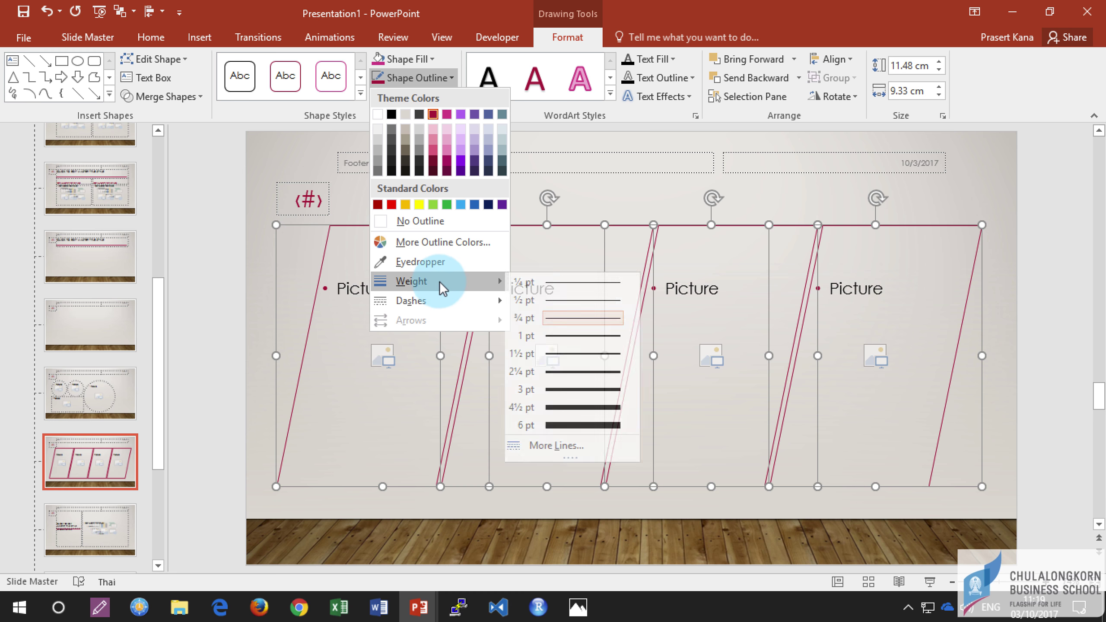
click(583, 407)
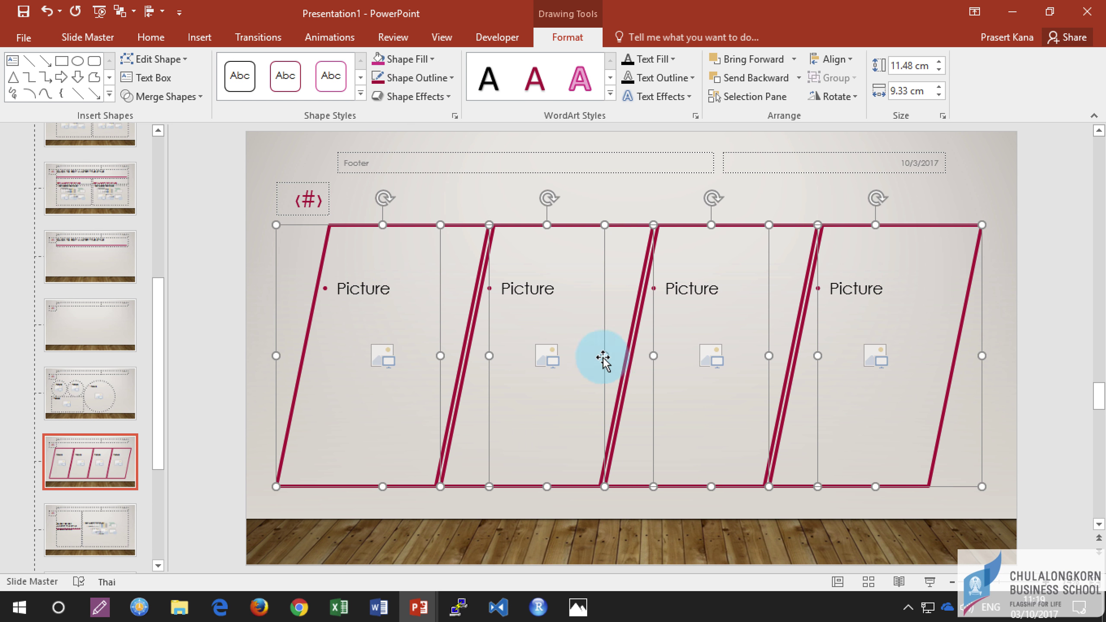
click(1004, 208)
click(634, 83)
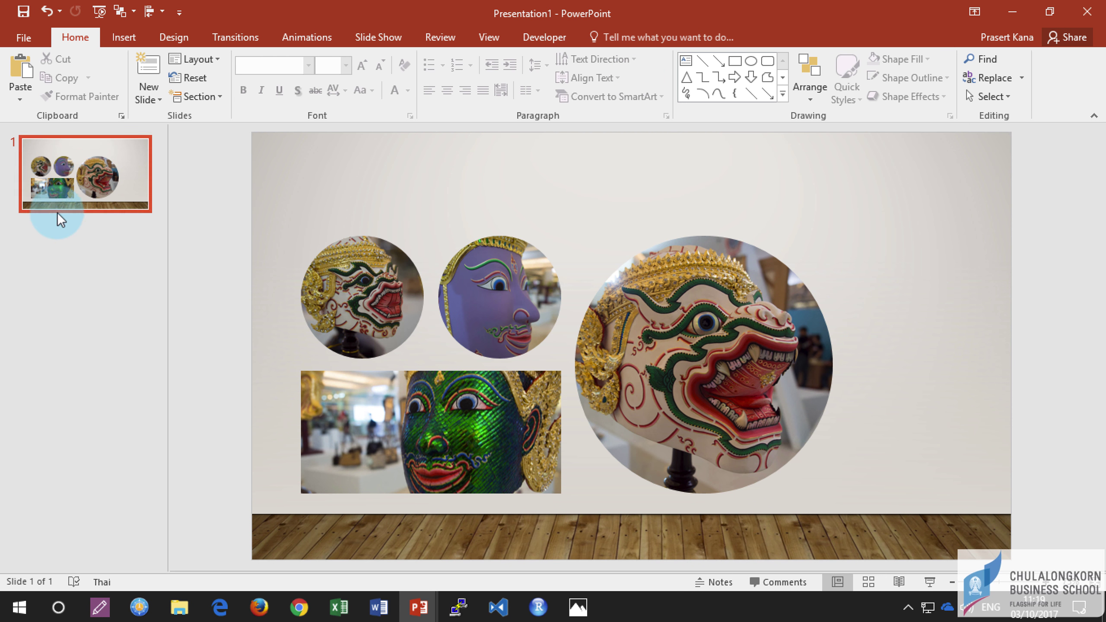
- Add slide 2 after slide 1 using the 2_Blank four-parallelogram layout
drag(58, 213, 88, 208)
click(155, 105)
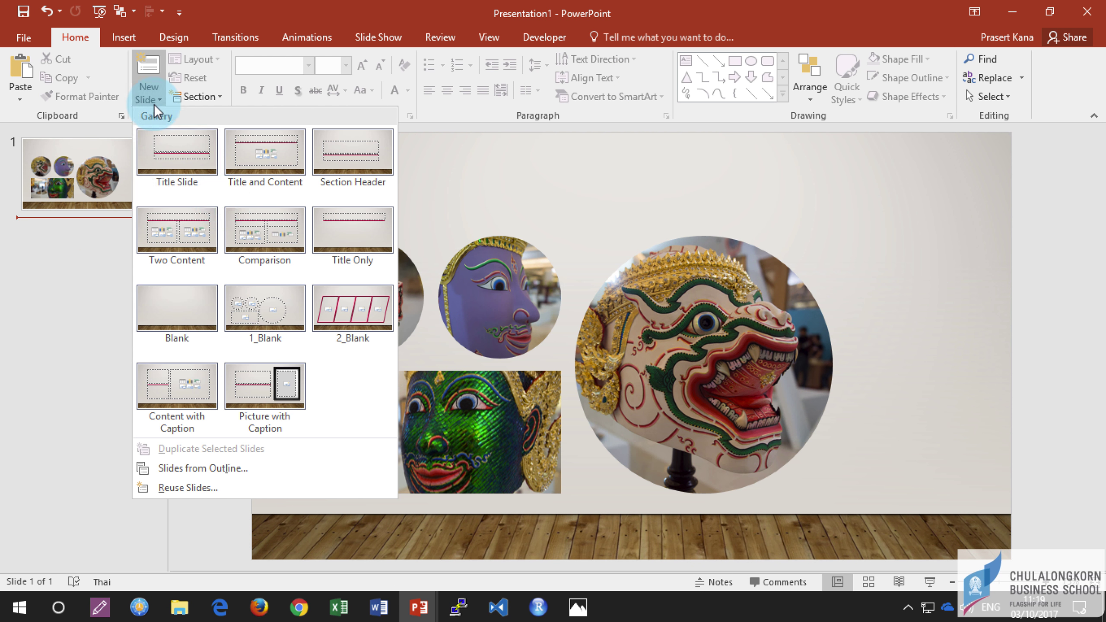
click(342, 312)
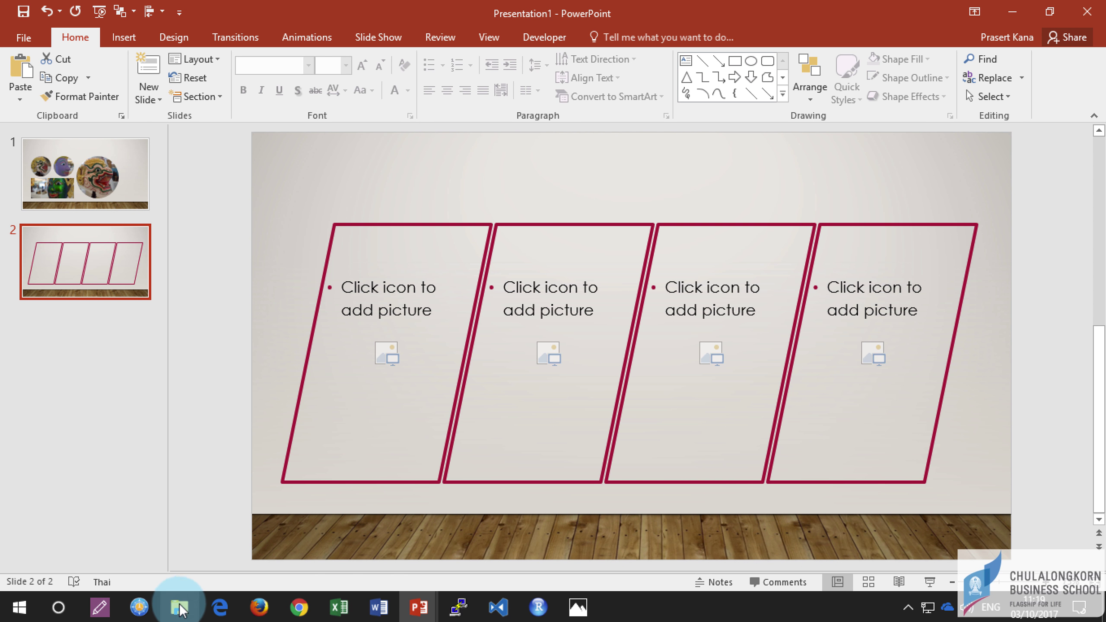
click(179, 606)
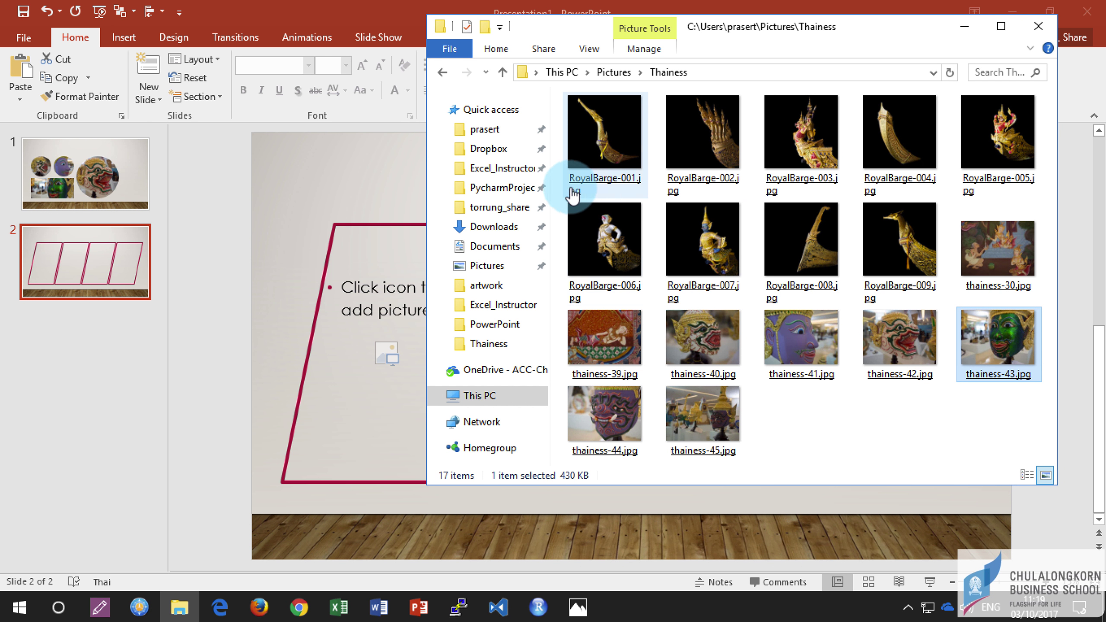
- Drag the Pictures > artwork covers, Halfway There through Look What You Made Me Do, onto slide 2
click(612, 72)
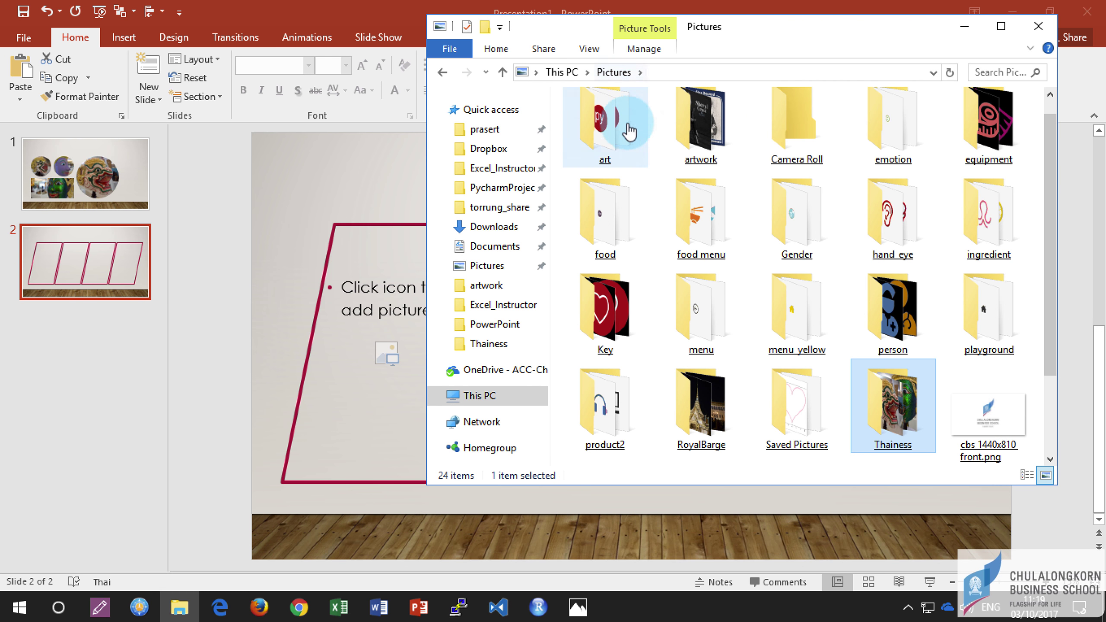
double_click(677, 126)
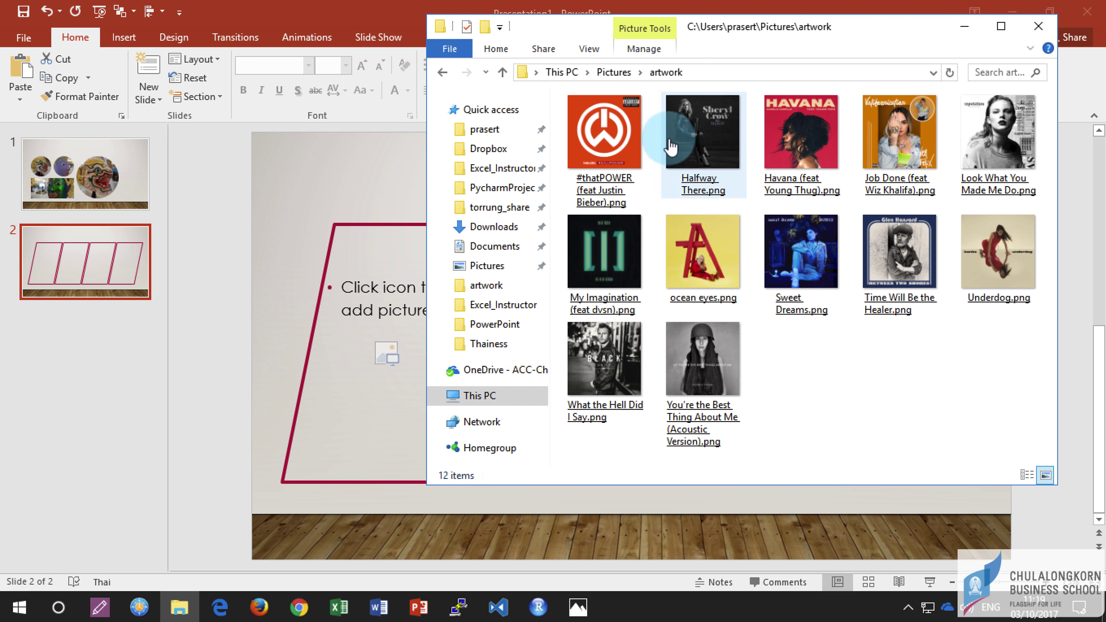
click(697, 131)
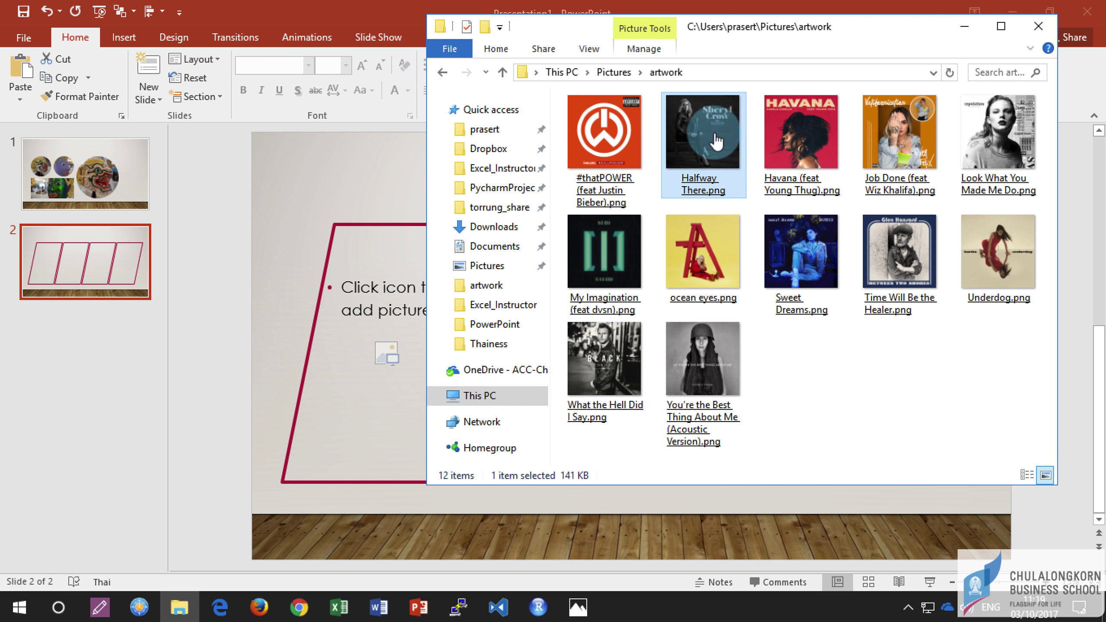
shift+click(1001, 128)
mouse_move(1001, 129)
mouse_down()
mouse_move(442, 188)
mouse_move(330, 175)
mouse_up()
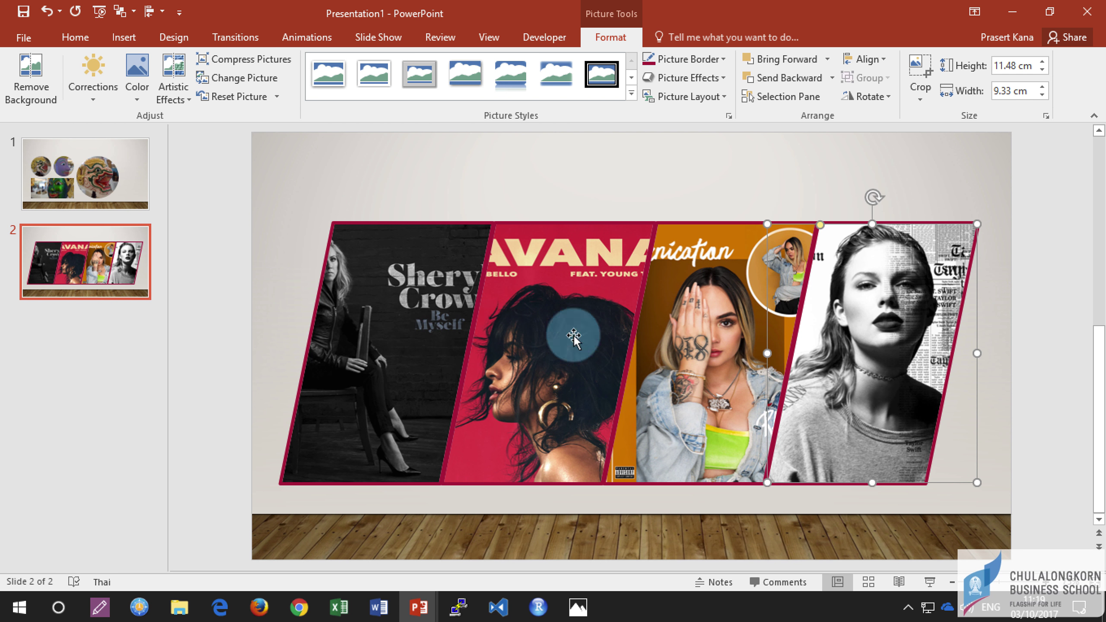
- Reopen Slide Master and shift the layout's fourth parallelogram placeholder further right
click(914, 177)
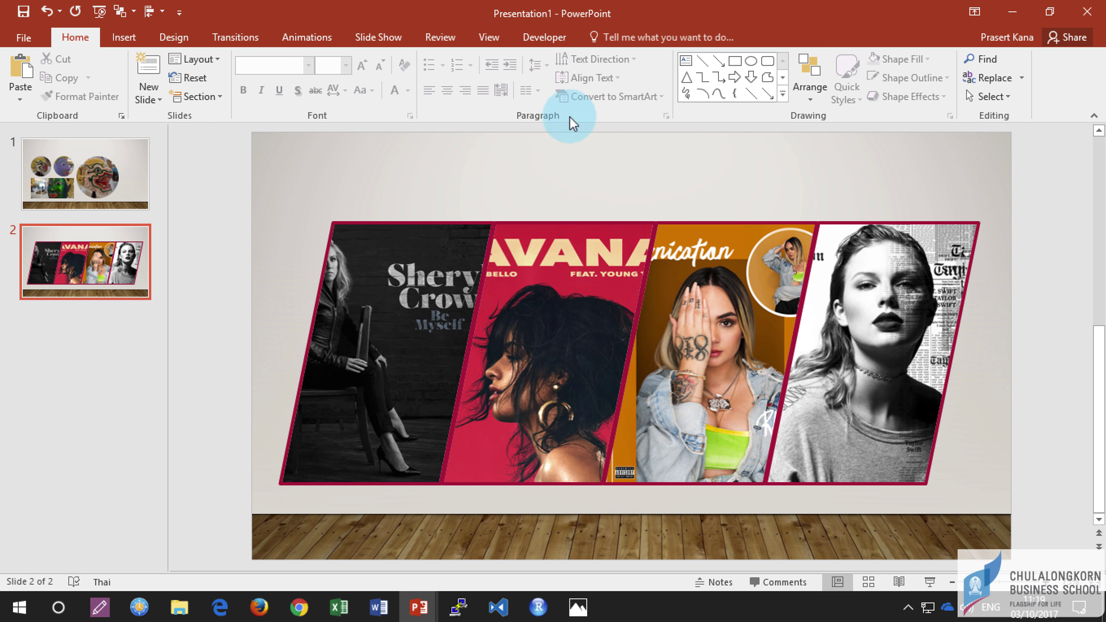
click(490, 38)
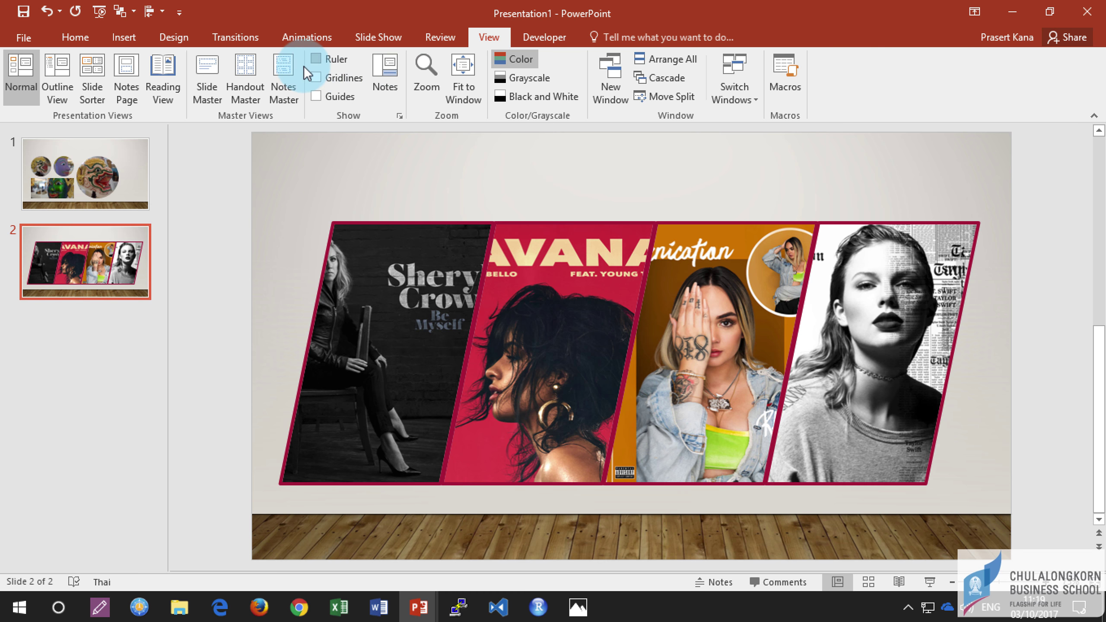
click(213, 71)
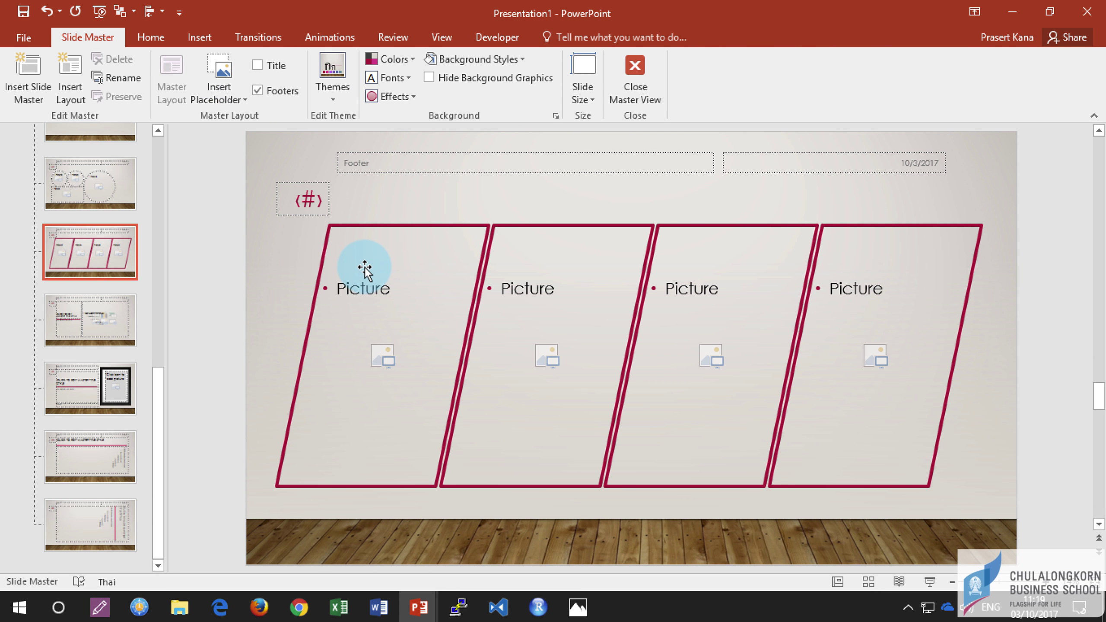
click(365, 268)
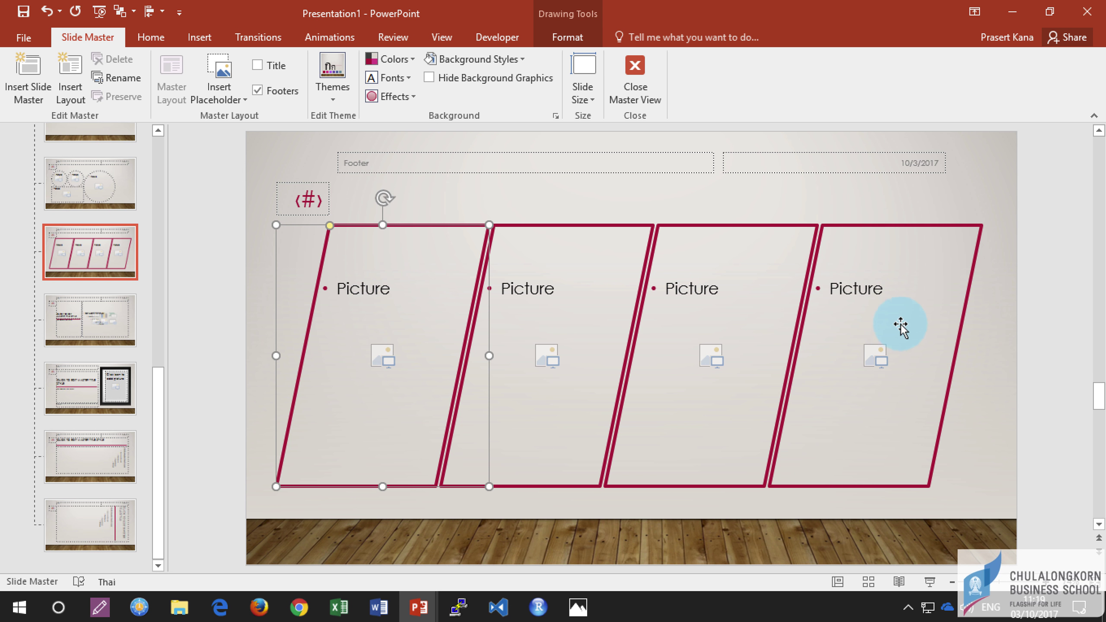
double_click(891, 288)
key(Delete)
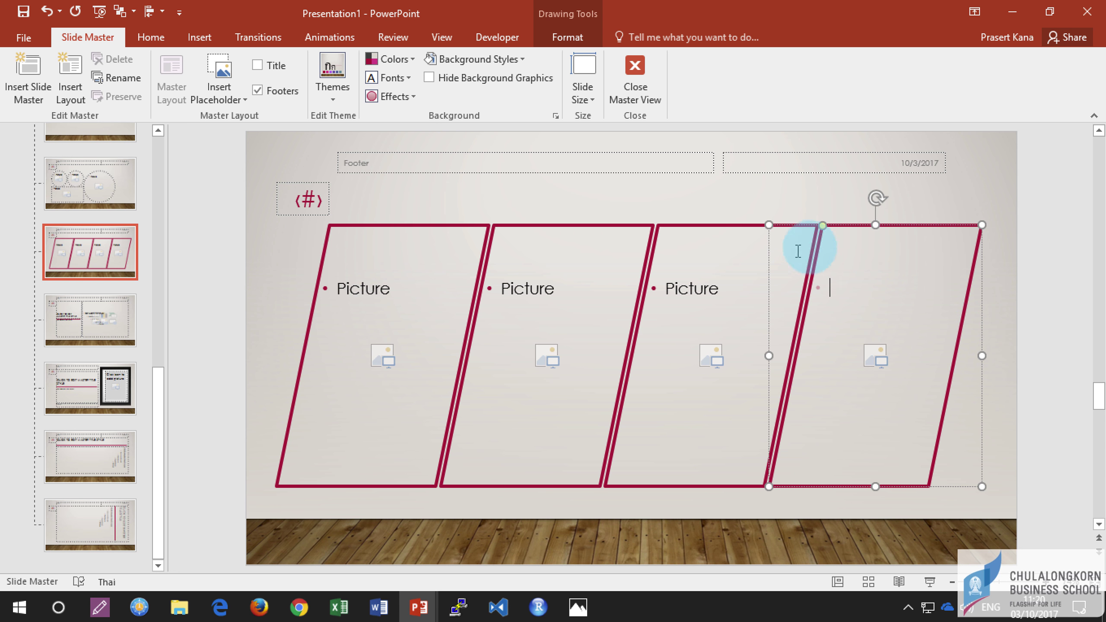
key(Right)
key(Right)
key(Right)
key(Right)
drag(858, 225, 859, 225)
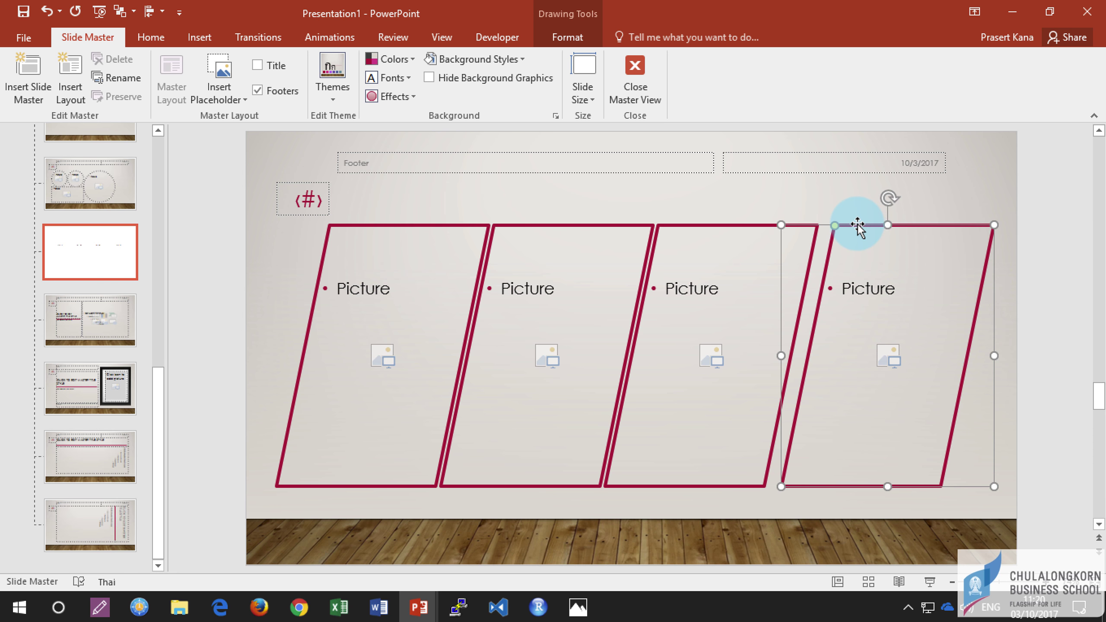
- Distribute the four parallelogram placeholders horizontally so they are evenly spaced
shift+click(360, 262)
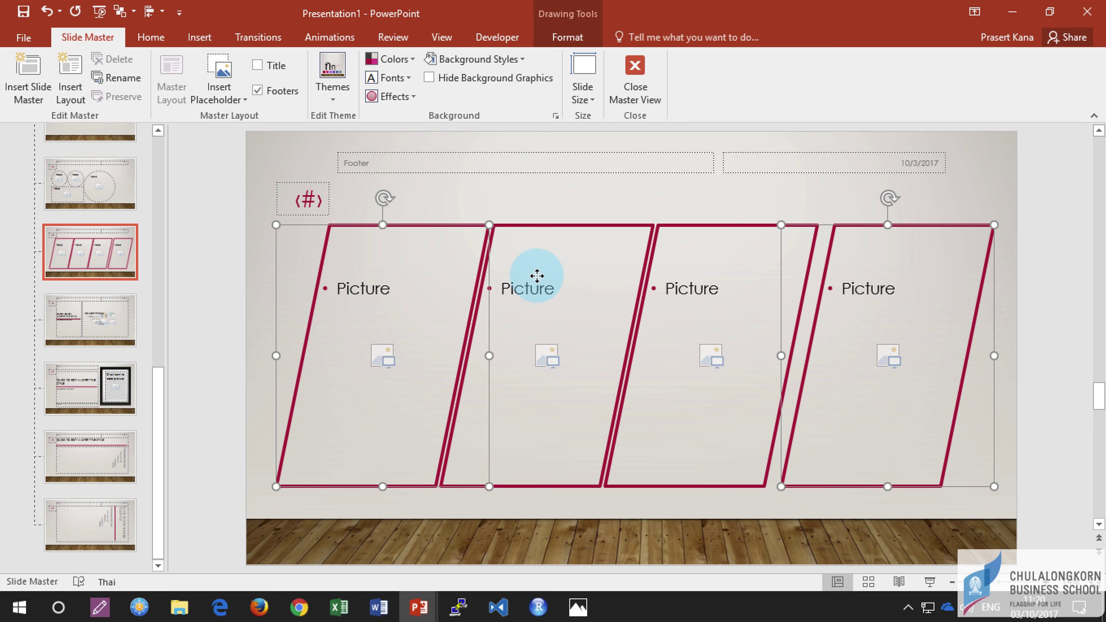
shift+click(561, 275)
shift+click(701, 276)
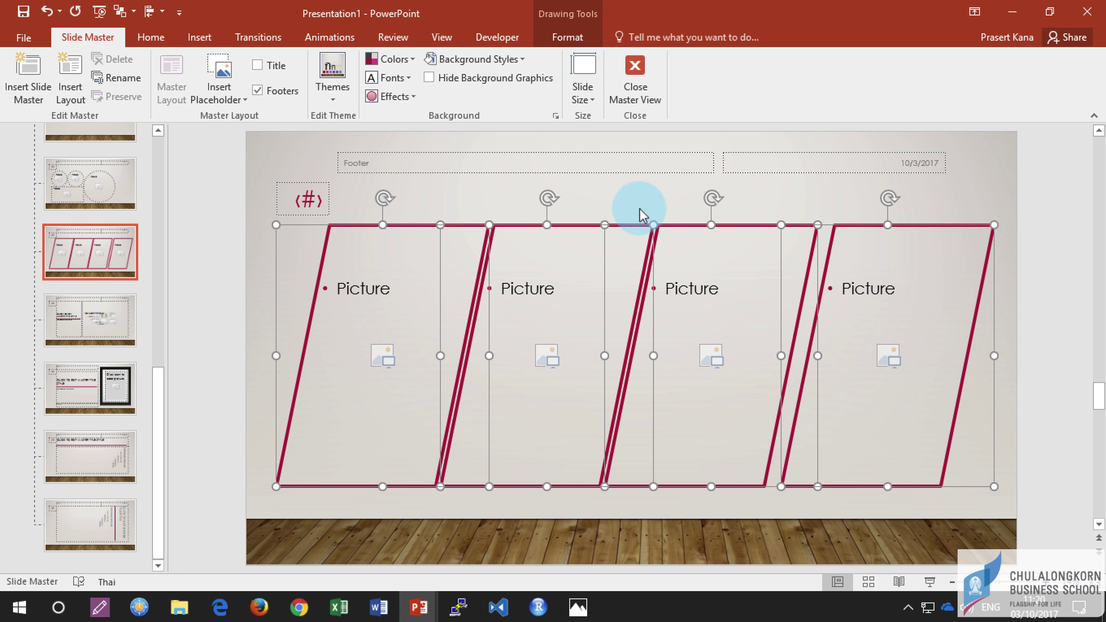
click(573, 41)
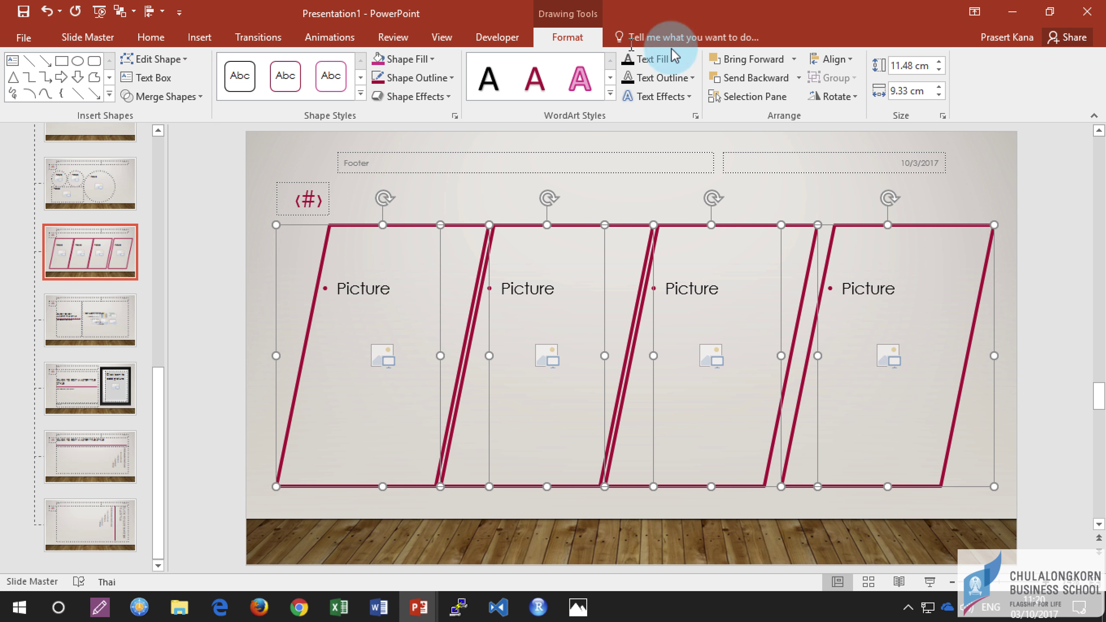
click(834, 59)
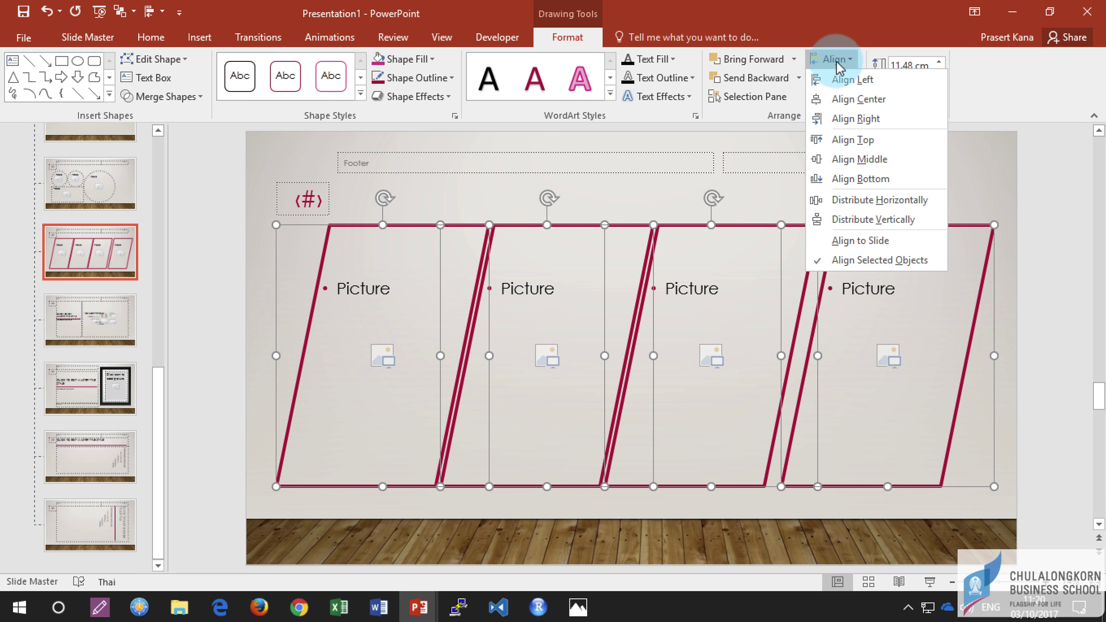
click(864, 200)
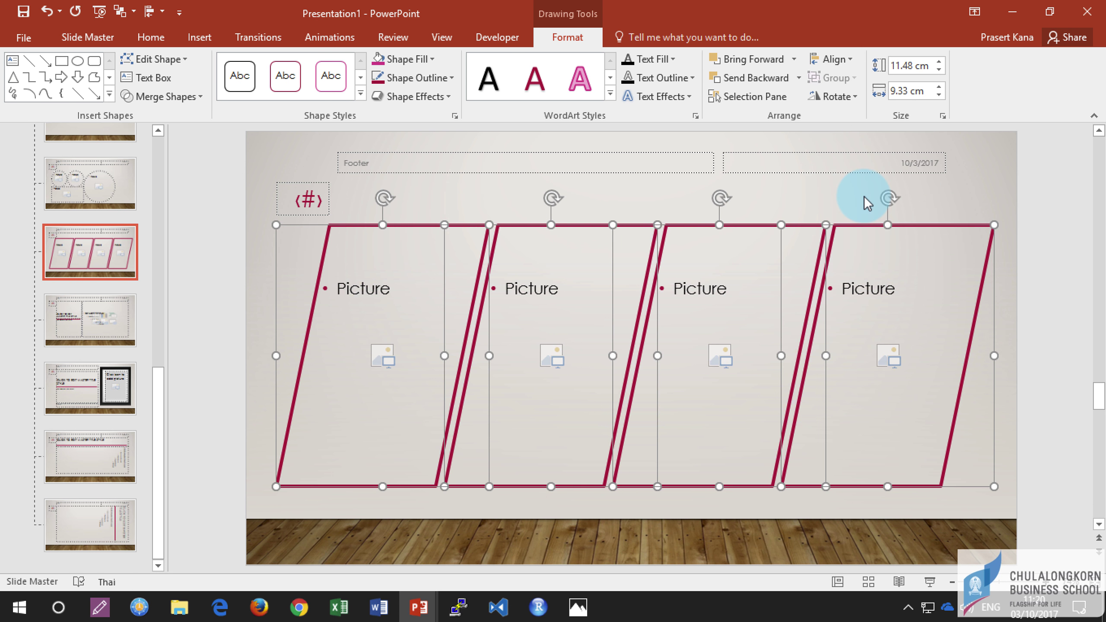
click(1037, 211)
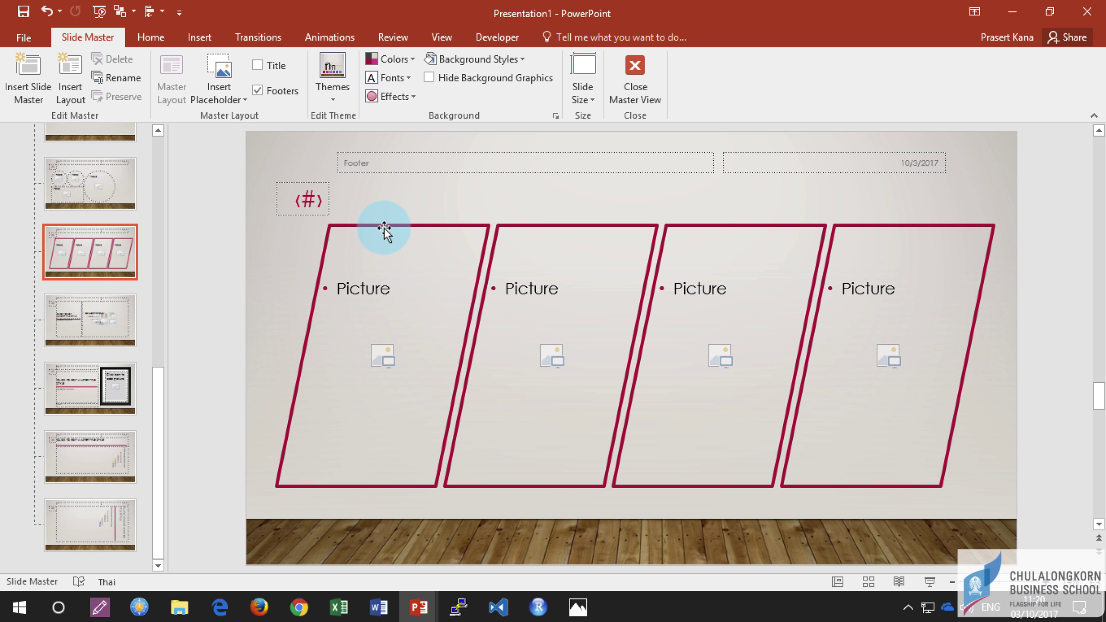
- Shrink all four parallelogram placeholders together to 9.84 cm by 7.99 cm
click(348, 285)
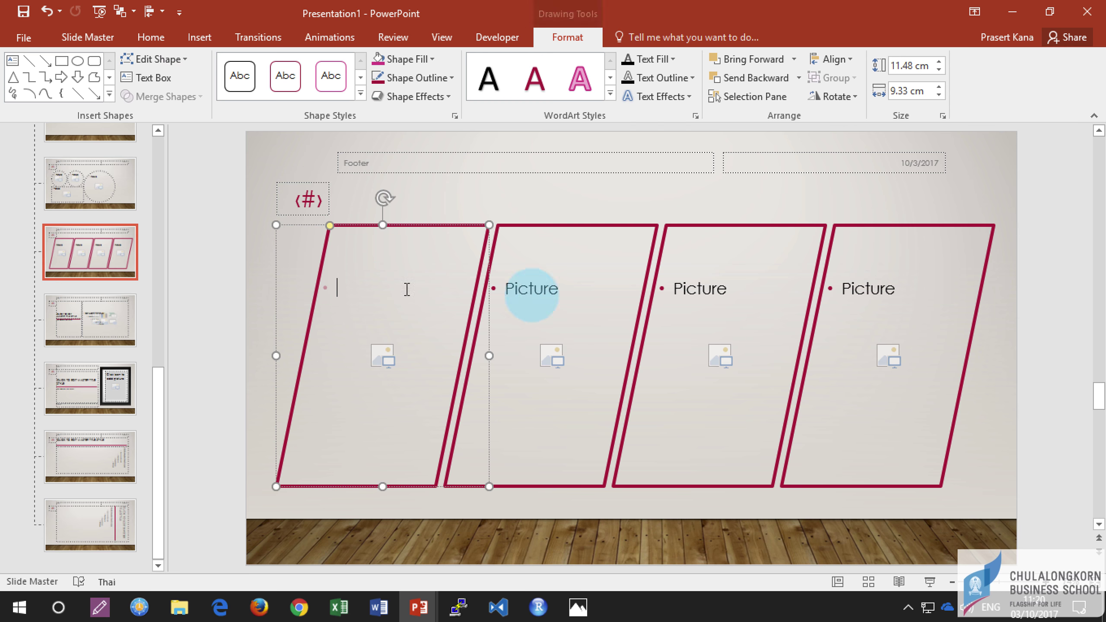
shift+click(566, 304)
shift+click(755, 303)
shift+click(851, 292)
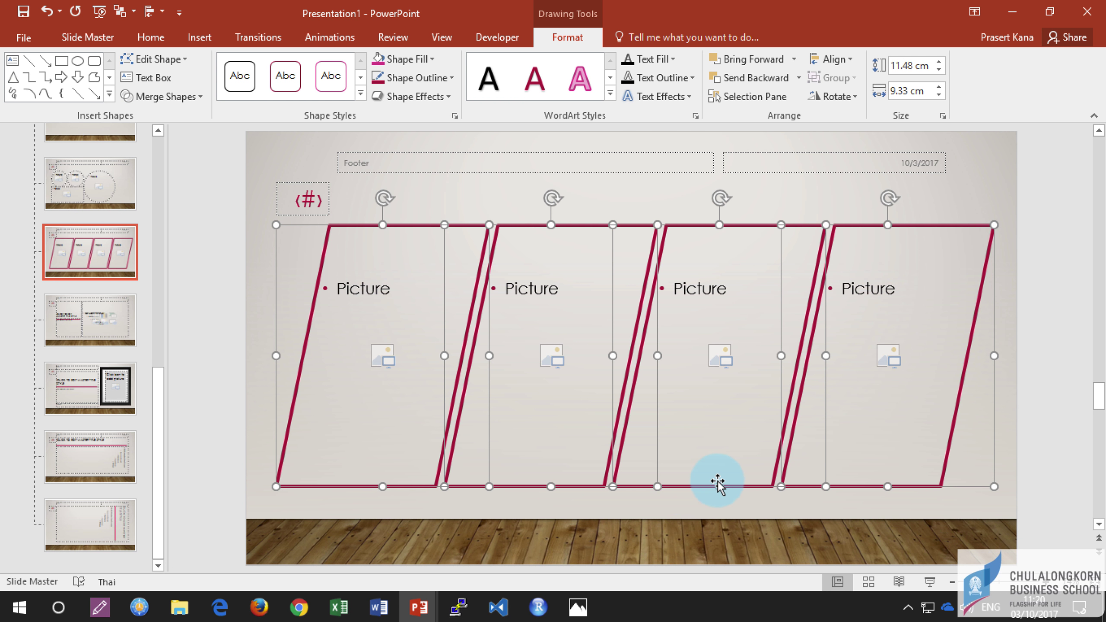
drag(994, 486, 959, 450)
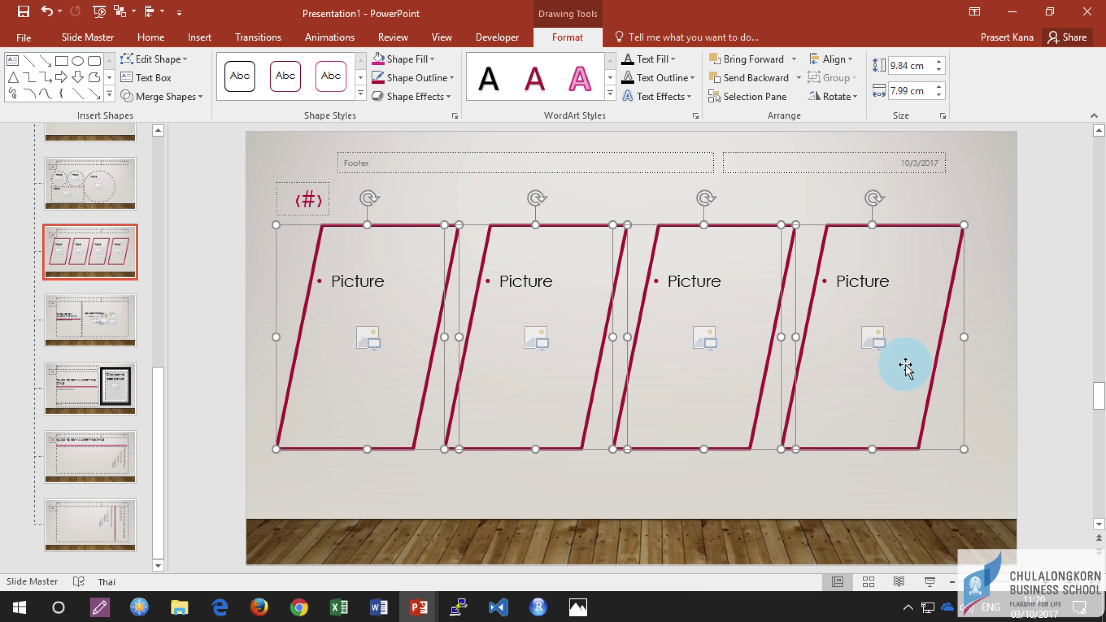
click(998, 331)
- Nudge the fourth parallelogram left and fine-tune the first parallelogram's position
click(867, 226)
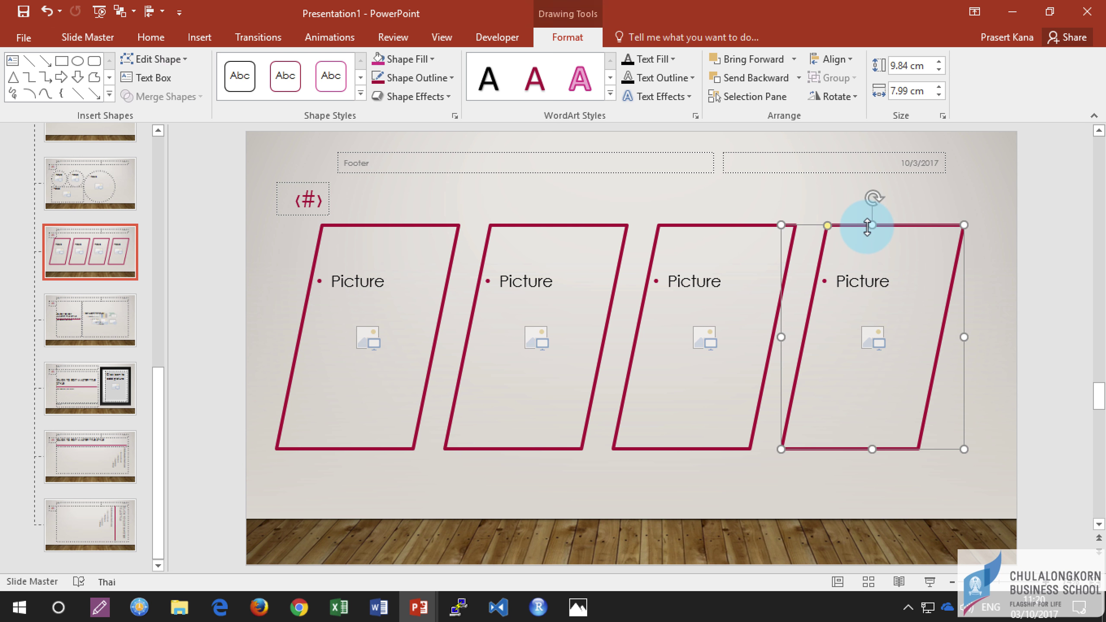
key(Left)
key(Left)
key(Left)
key(Left)
key(Left)
key(Left)
key(Left)
key(Left)
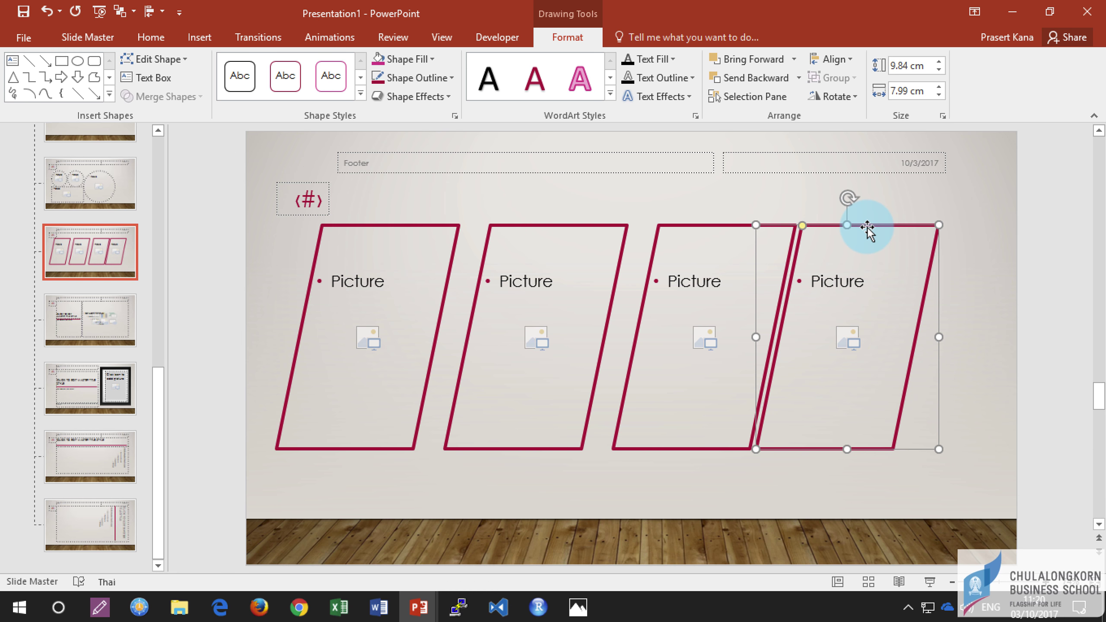
key(ctrl+a)
click(958, 276)
click(418, 226)
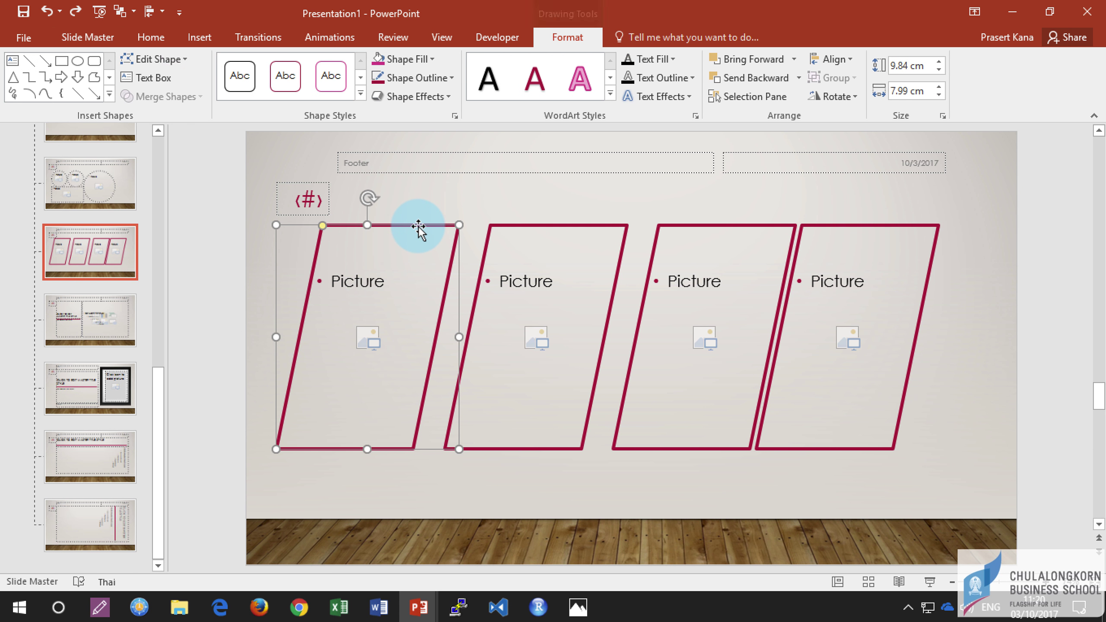
key(Right)
key(Right)
key(Right)
key(Right)
key(Right)
key(Right)
key(Left)
key(Left)
key(Left)
key(Left)
key(Left)
key(Left)
key(Left)
key(Left)
key(Left)
key(Left)
key(Left)
key(Left)
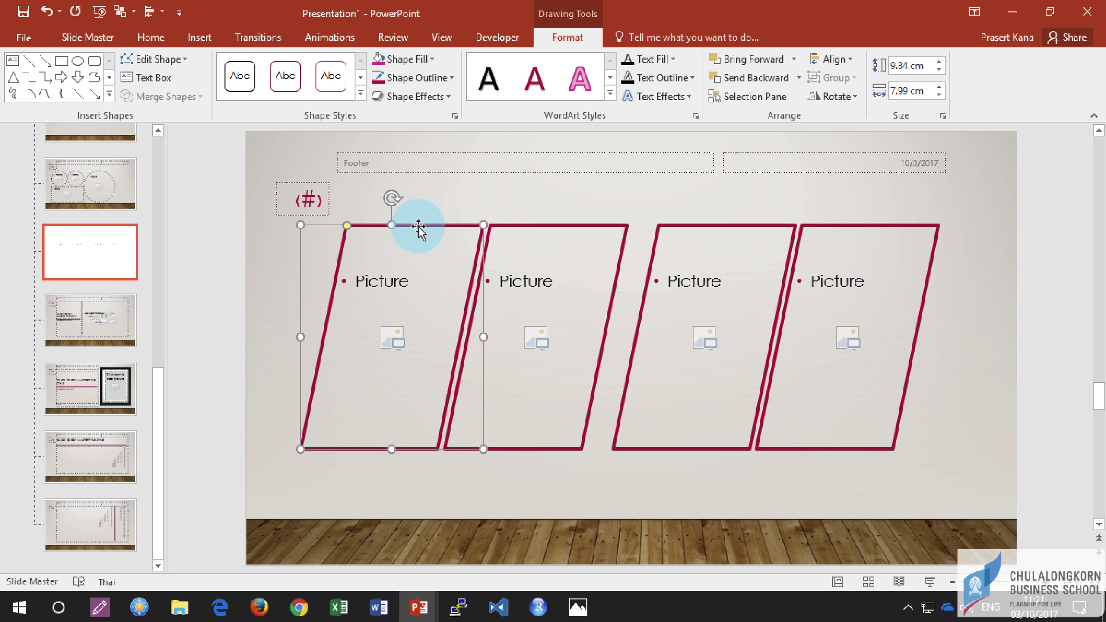
- Distribute the four resized parallelograms horizontally with equal gaps
shift+click(575, 262)
shift+click(717, 259)
shift+click(811, 244)
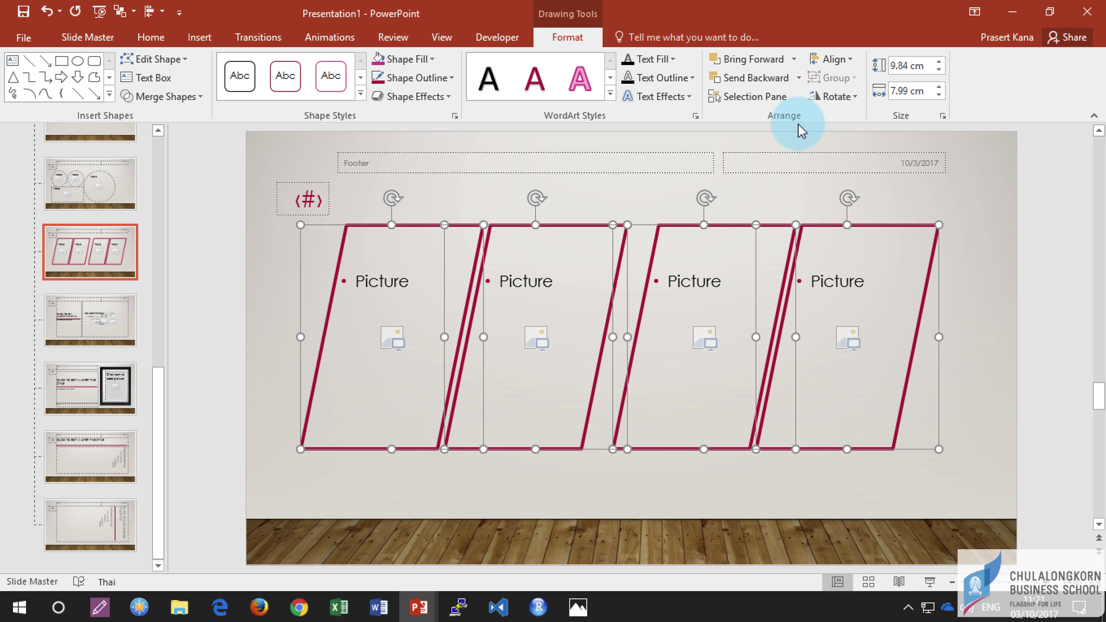
click(840, 59)
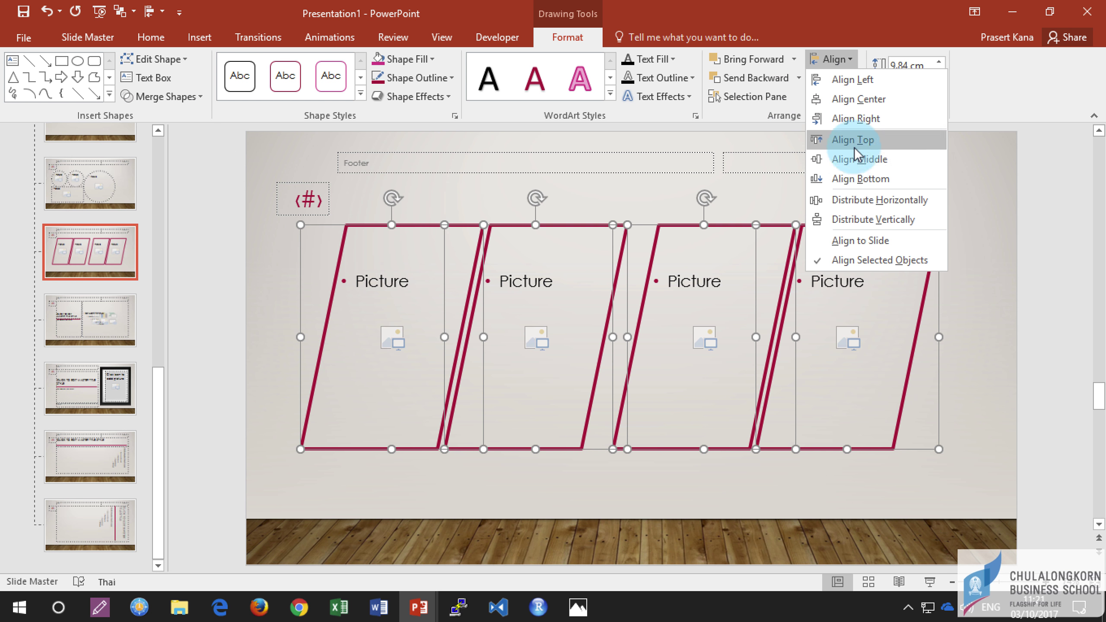
click(855, 202)
click(960, 257)
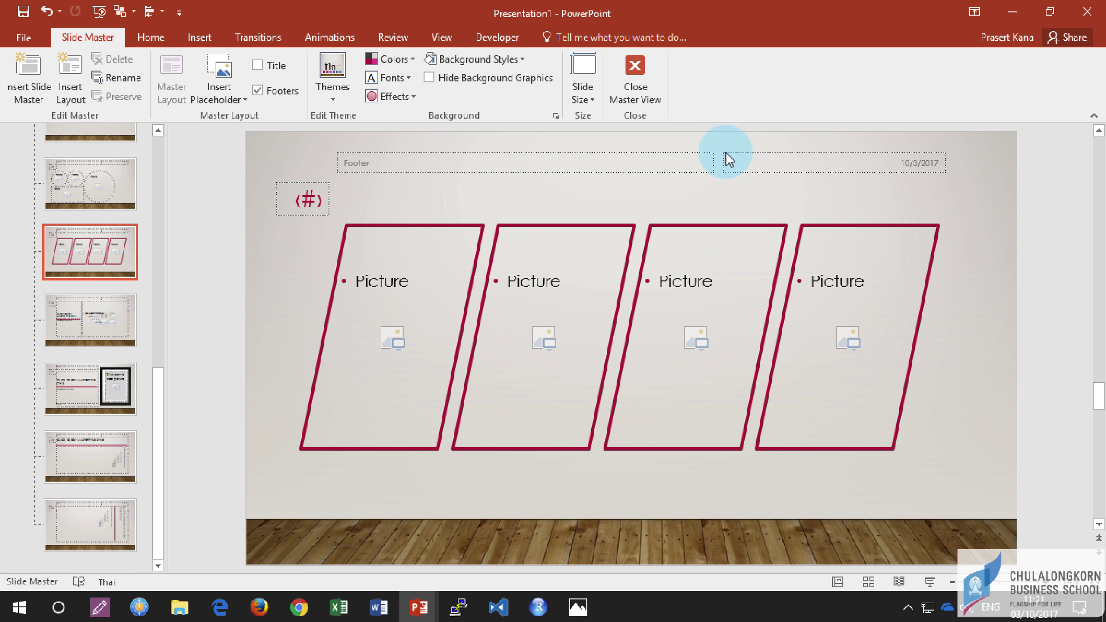
- Close Master View to show slide 2's album covers in the evenly spaced parallelograms
click(636, 72)
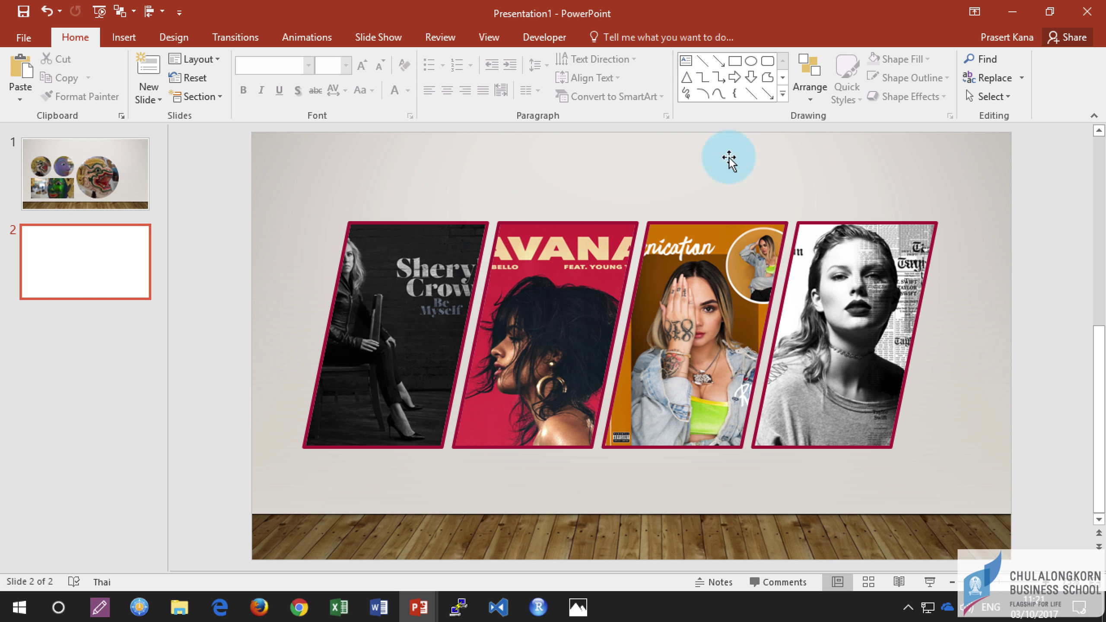